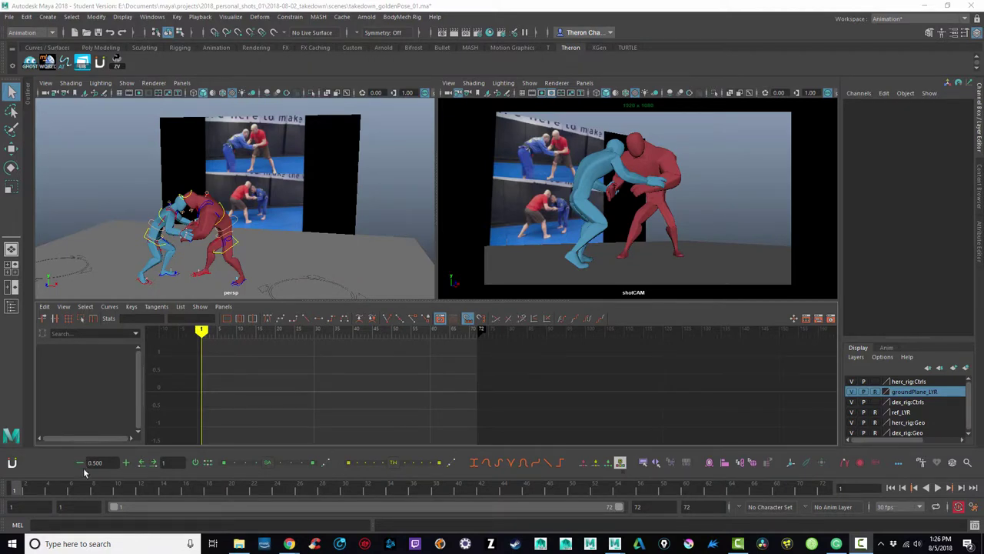
# - Play the takedown scene animation, then stop it and return to frame 1
pyautogui.hotkey('alt', 'v')
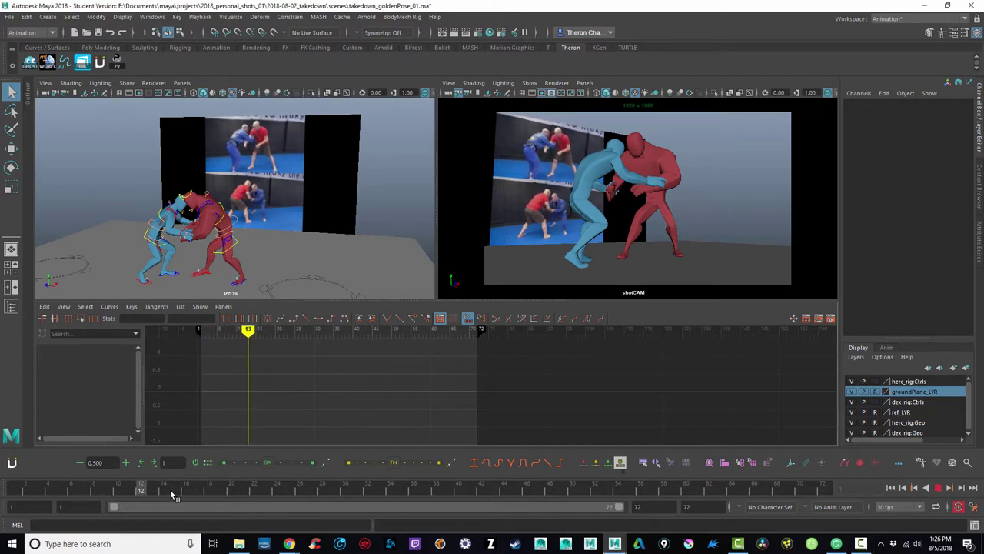
pyautogui.hotkey('alt', 'shift', 'v')
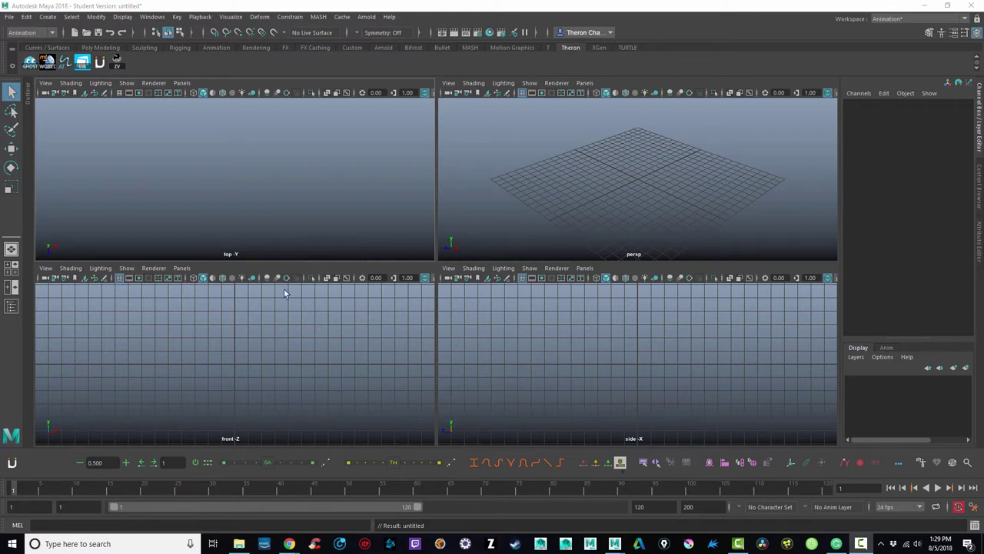
# - Maximize the top view and bring up its View menu's Image Plane options
pyautogui.click(247, 86)
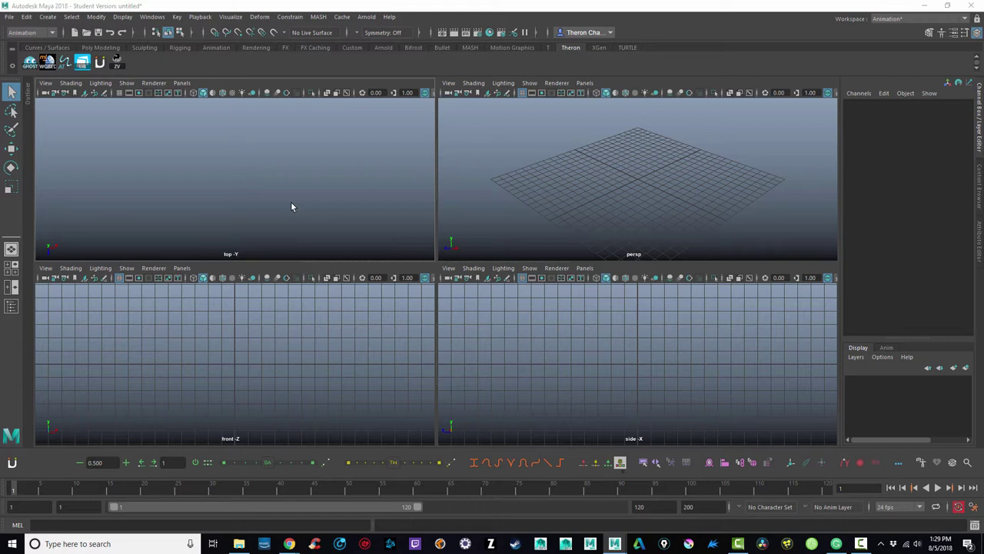
pyautogui.press('space')
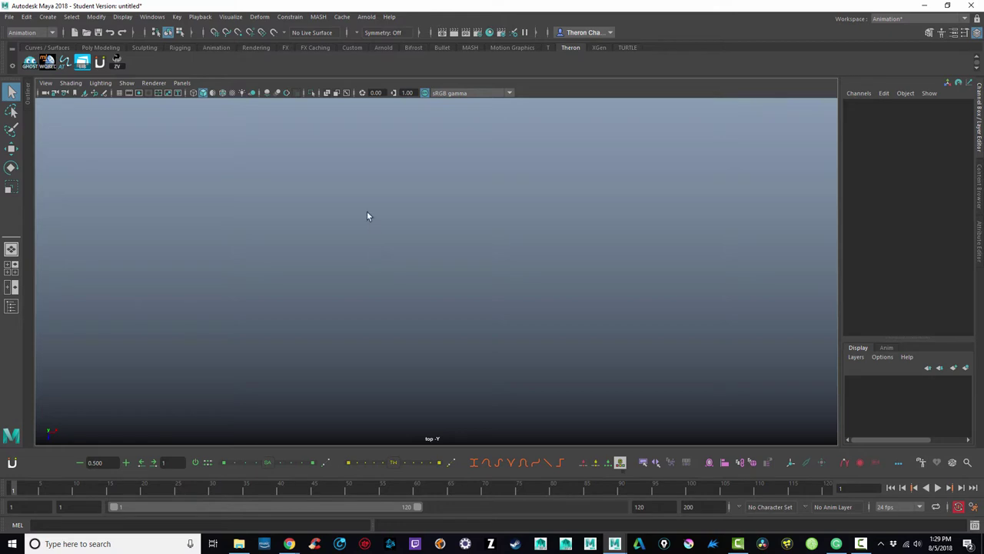
pyautogui.click(44, 83)
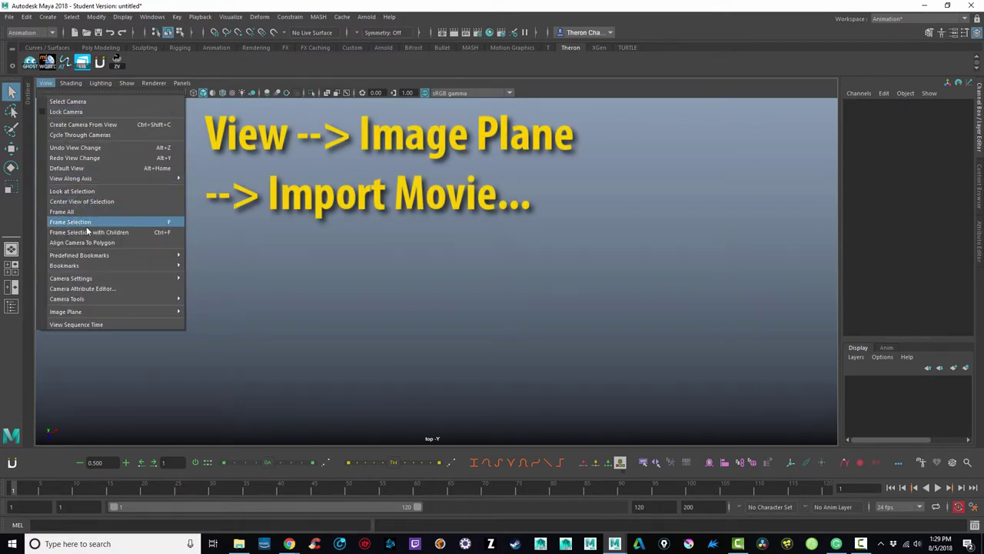
pyautogui.moveTo(95, 312)
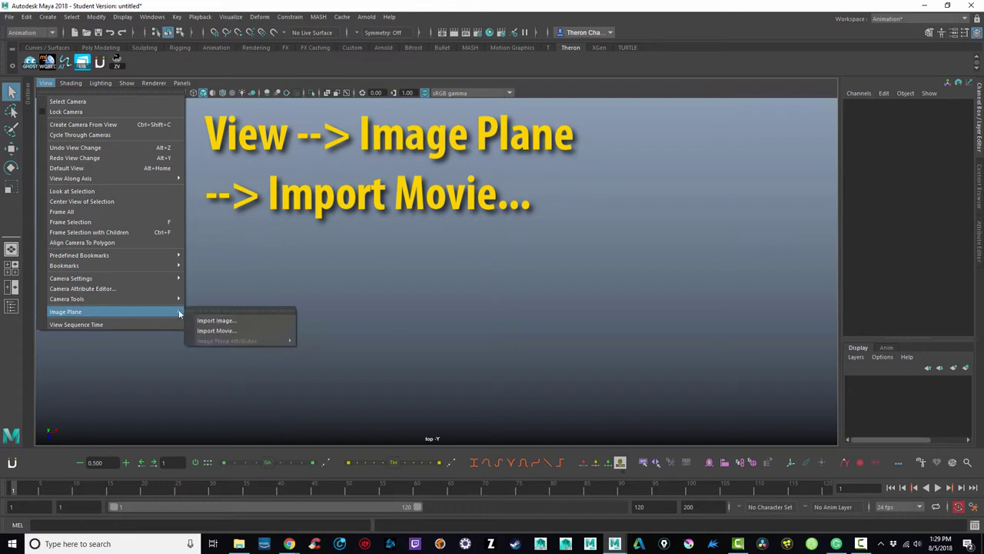
# - Import takedown_ref.mov from the Desktop as the top view's image plane and play it back
pyautogui.click(244, 335)
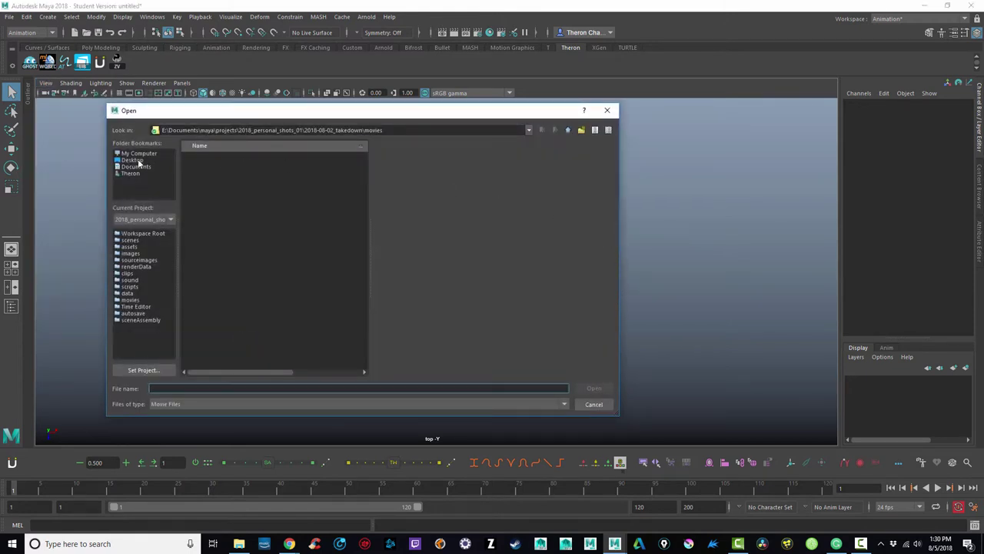
pyautogui.click(133, 160)
pyautogui.click(207, 158)
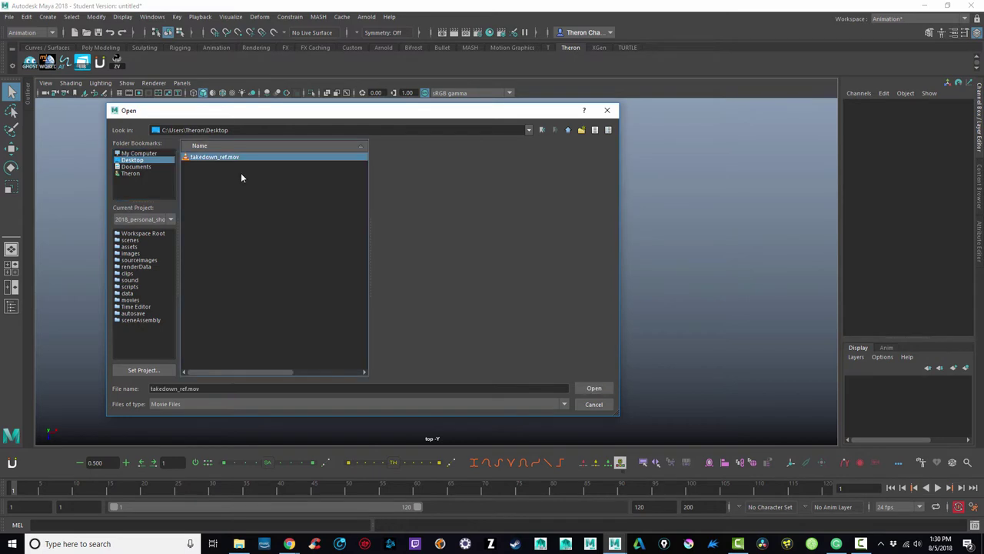
pyautogui.click(592, 388)
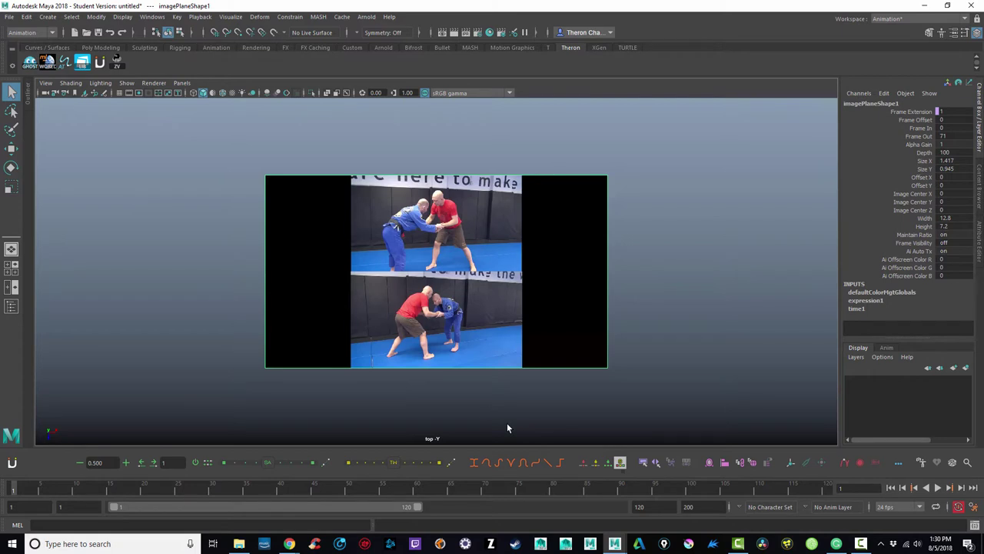
pyautogui.hotkey('alt', 'v')
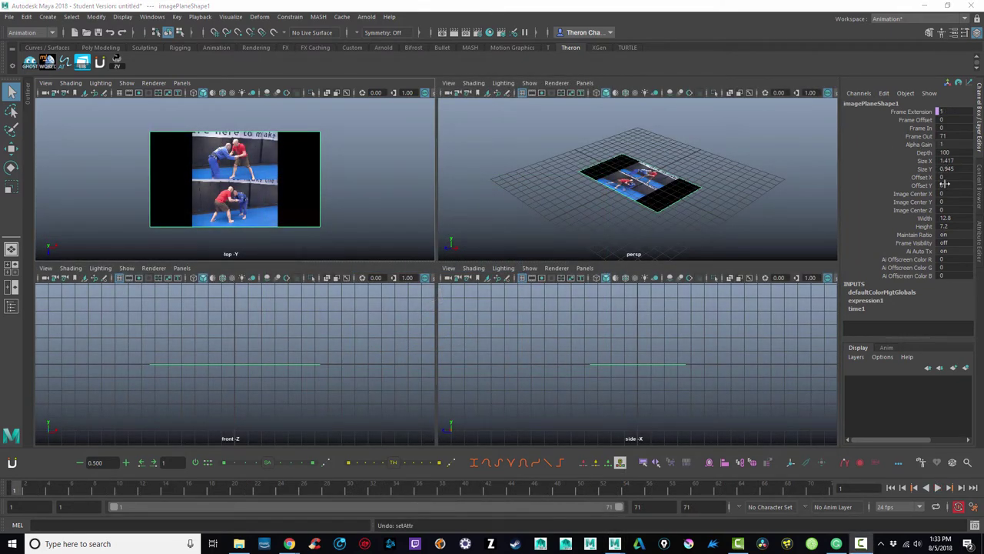
# - Shift the plane via Image Center X, undo it, and show imagePlaneShape1's attributes
pyautogui.click(924, 198)
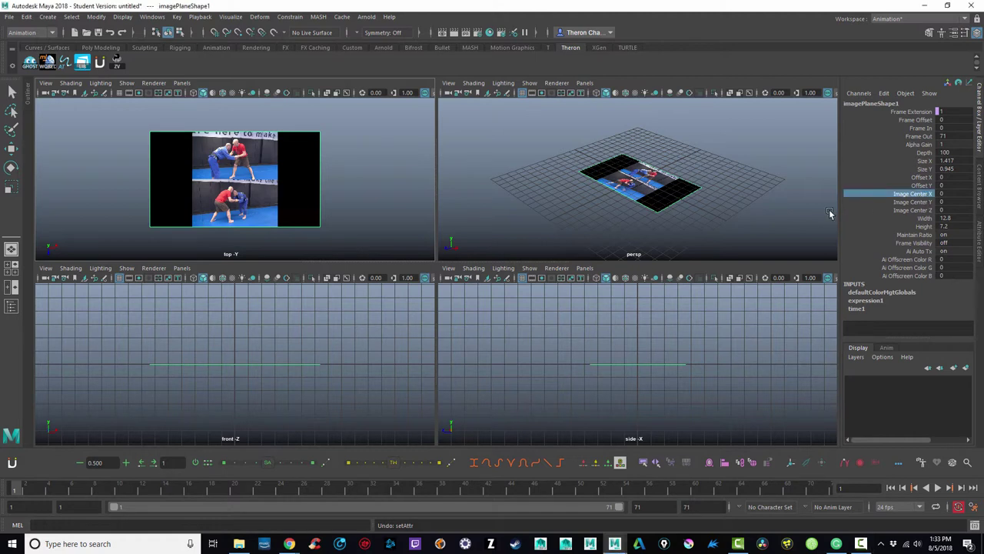
pyautogui.moveTo(803, 212); pyautogui.dragTo(923, 208, button='middle')
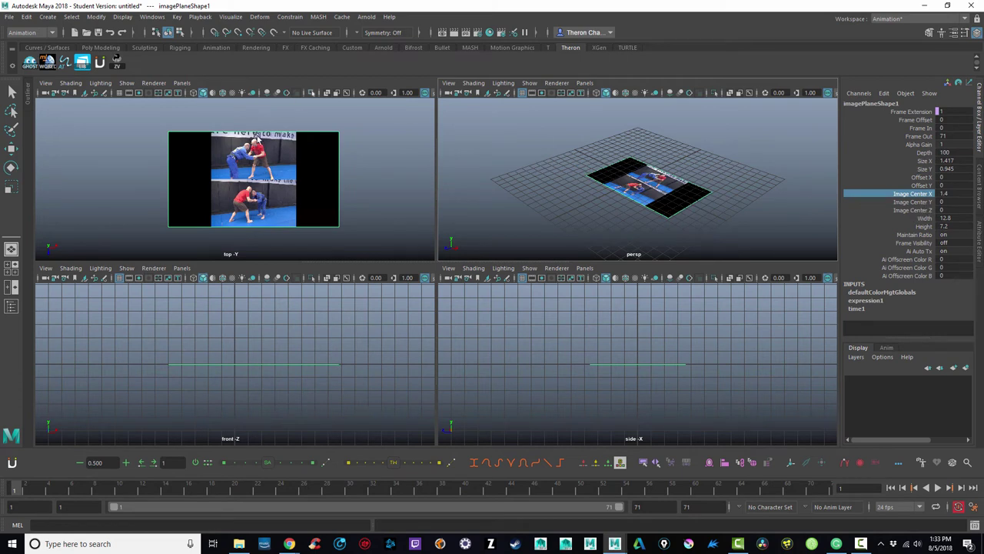
pyautogui.hotkey('ctrl', 'z')
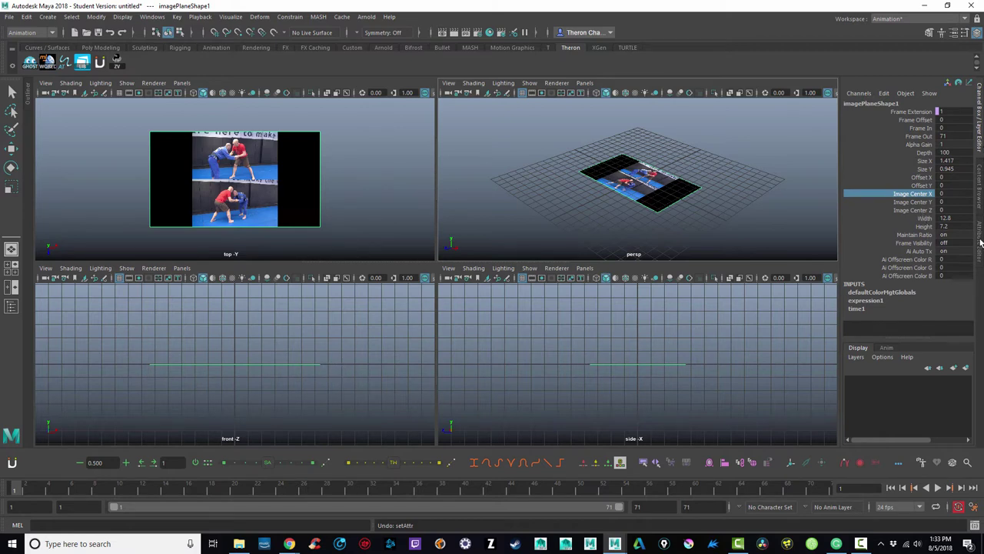
pyautogui.click(981, 244)
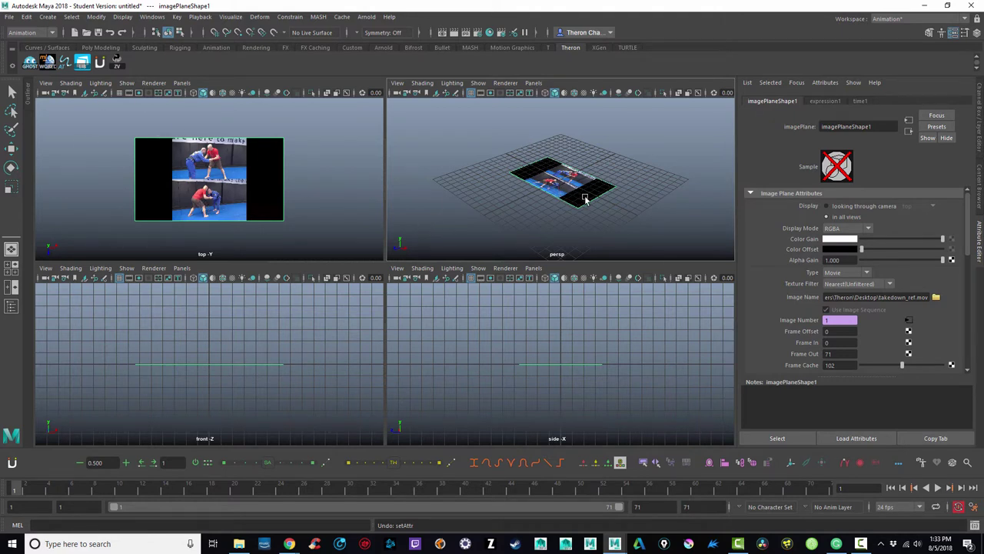
# - Set the image plane's Display to 'looking through camera', keeping top as the camera
pyautogui.moveTo(571, 202)
pyautogui.keyDown('alt'); pyautogui.mouseDown()
pyautogui.moveTo(544, 179)
pyautogui.moveTo(556, 197)
pyautogui.mouseUp(); pyautogui.keyUp('alt')
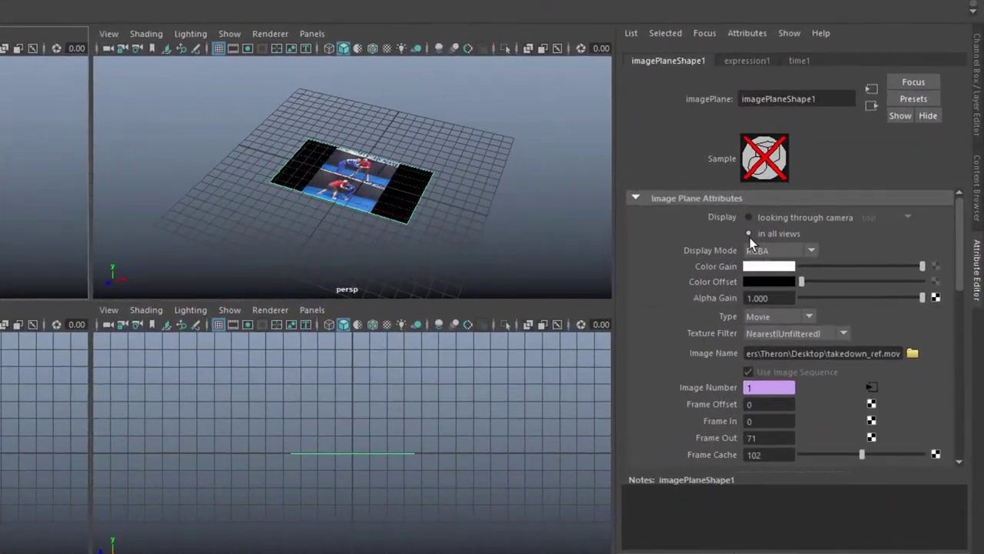
pyautogui.click(748, 217)
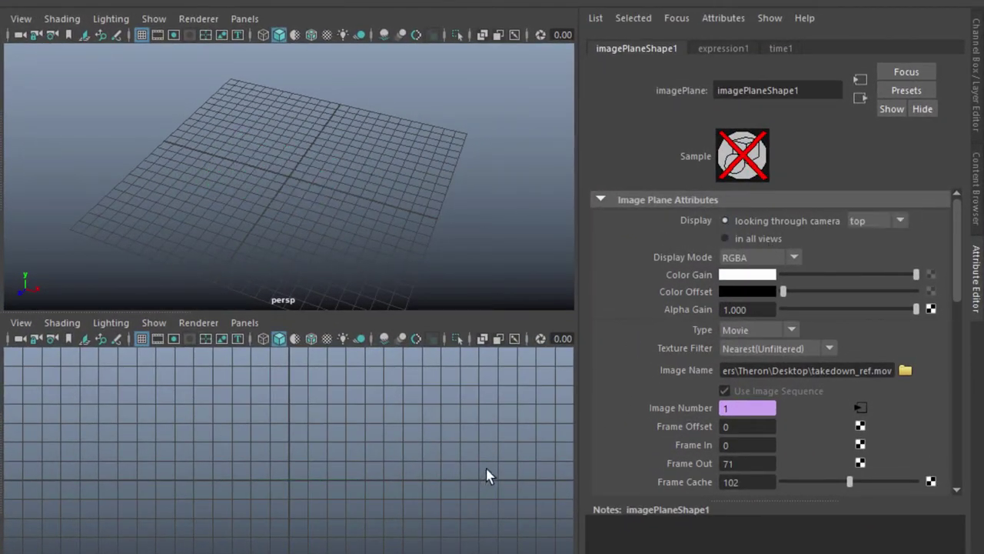
pyautogui.click(888, 219)
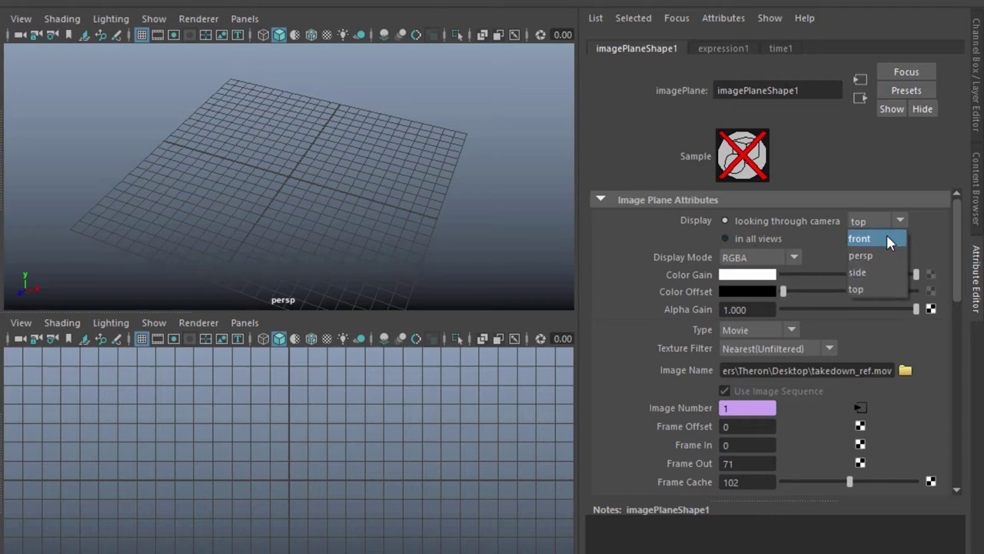
pyautogui.click(709, 221)
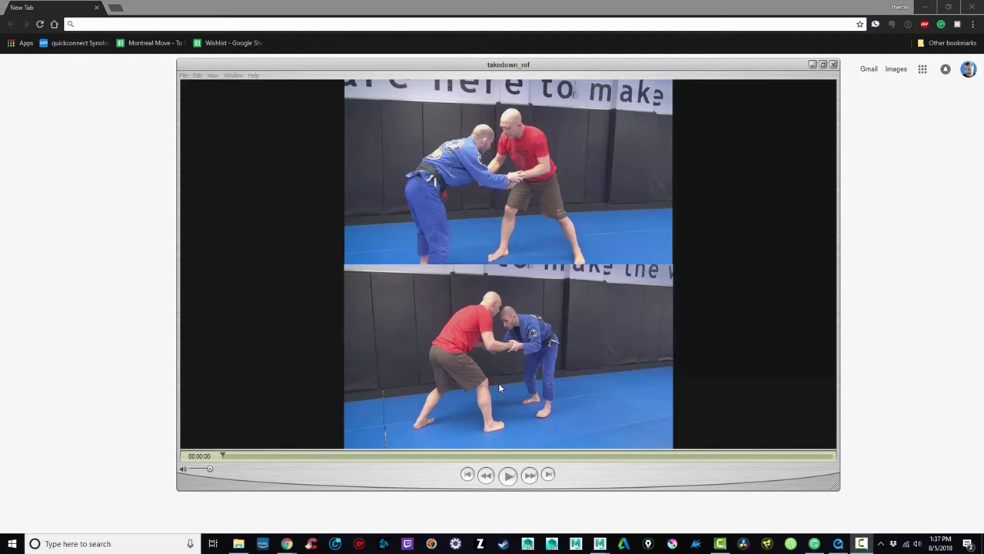
# - Start a File > Export with Movie to Image Sequence as the export format
pyautogui.click(183, 75)
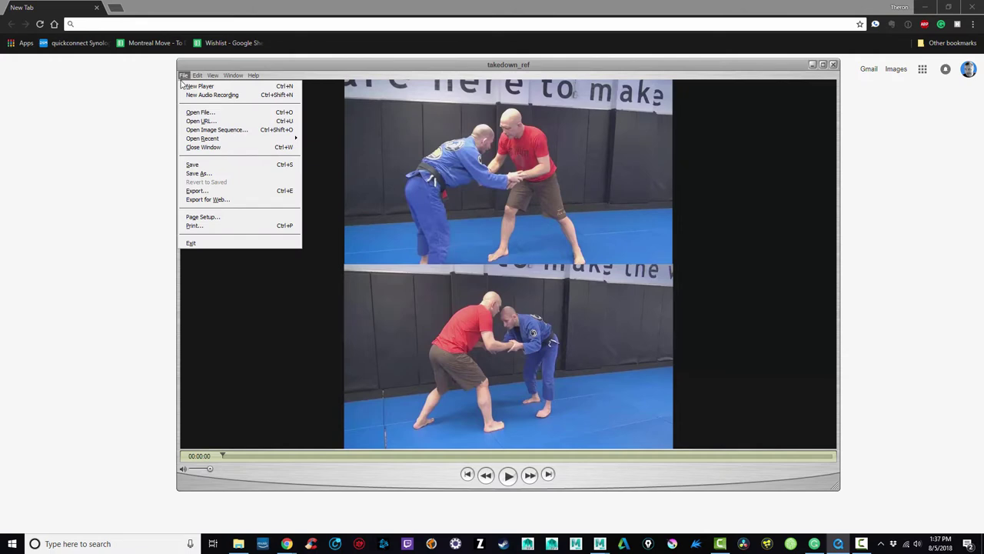
pyautogui.click(197, 190)
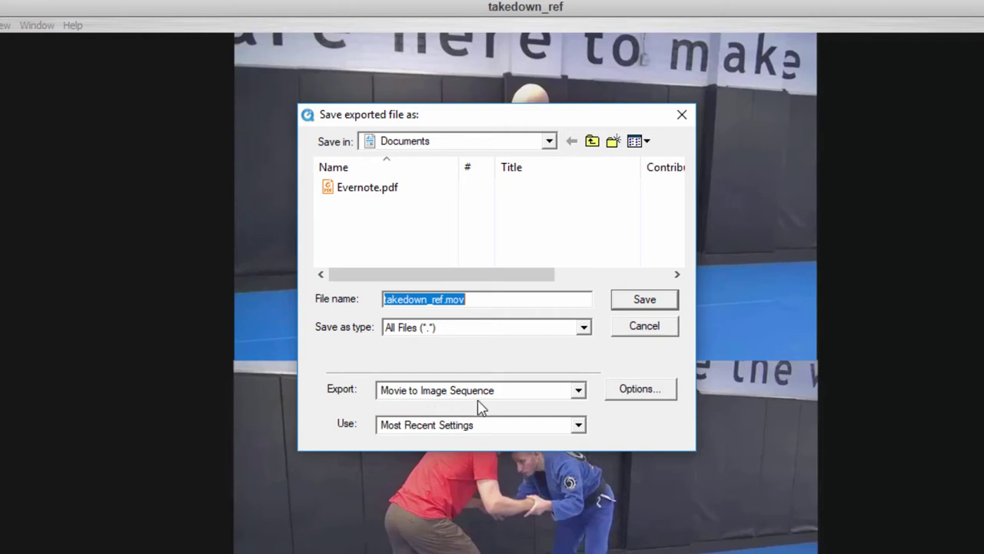
pyautogui.click(580, 398)
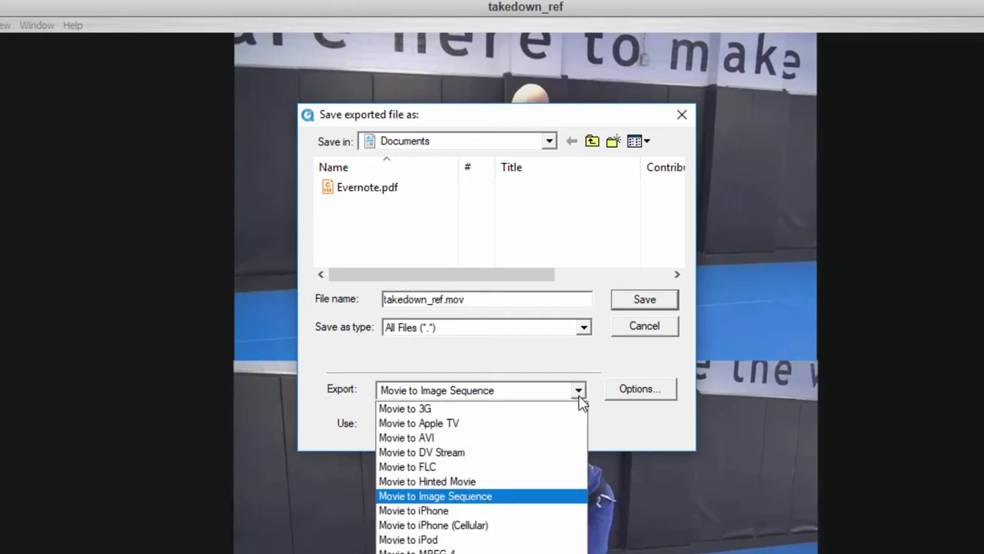
pyautogui.click(461, 496)
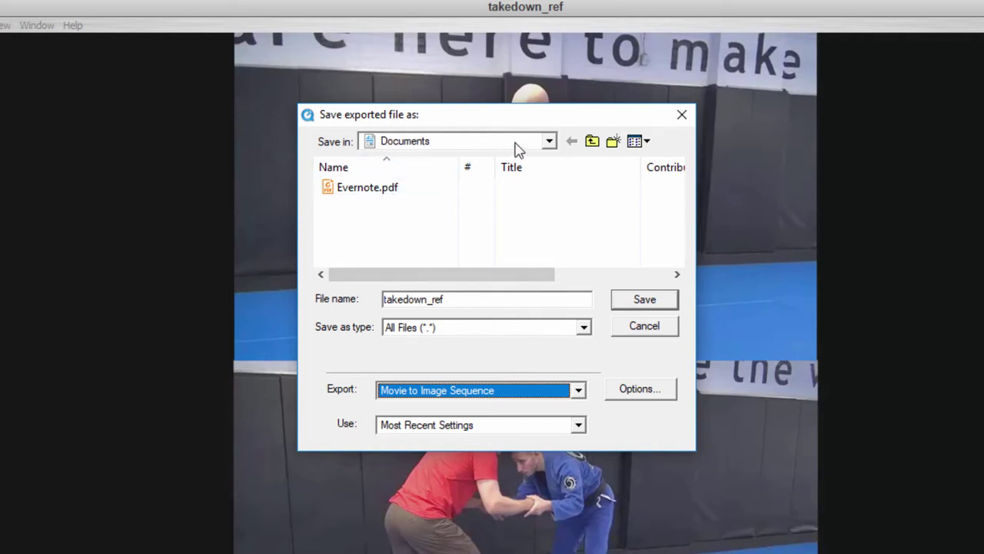
# - Create a 'ref' folder on the Desktop and save the image sequence into it
pyautogui.click(548, 143)
pyautogui.click(550, 143)
pyautogui.click(423, 164)
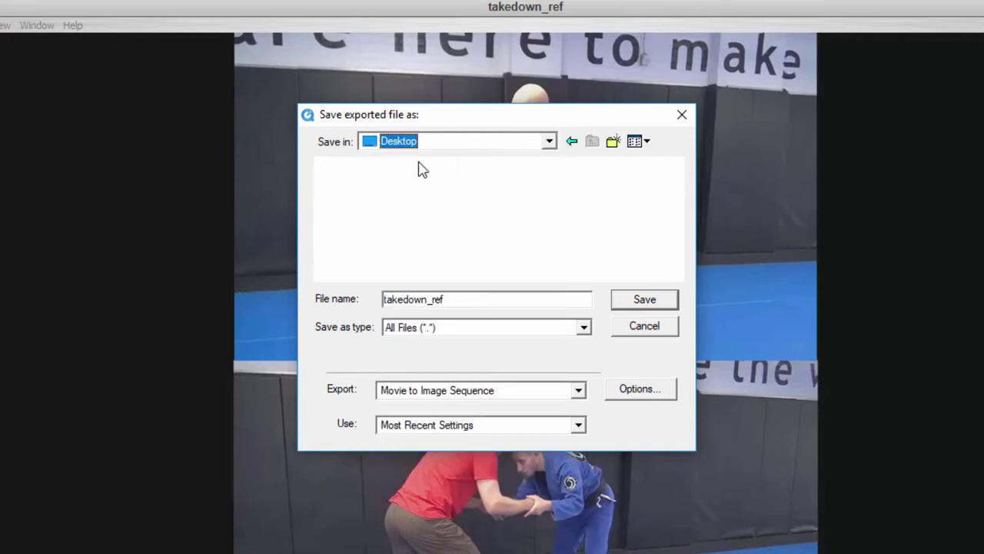
pyautogui.click(613, 144)
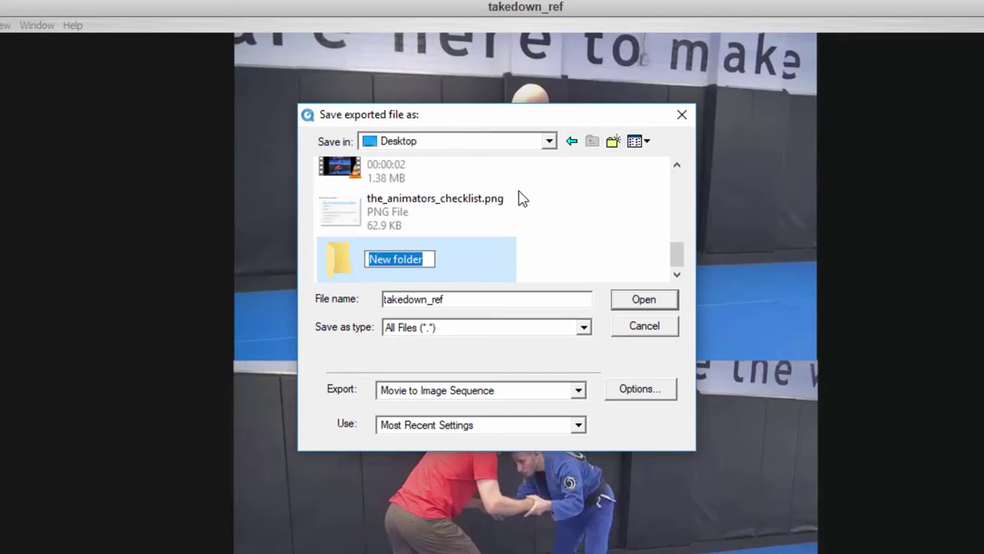
pyautogui.write('ref')
pyautogui.press('Return')
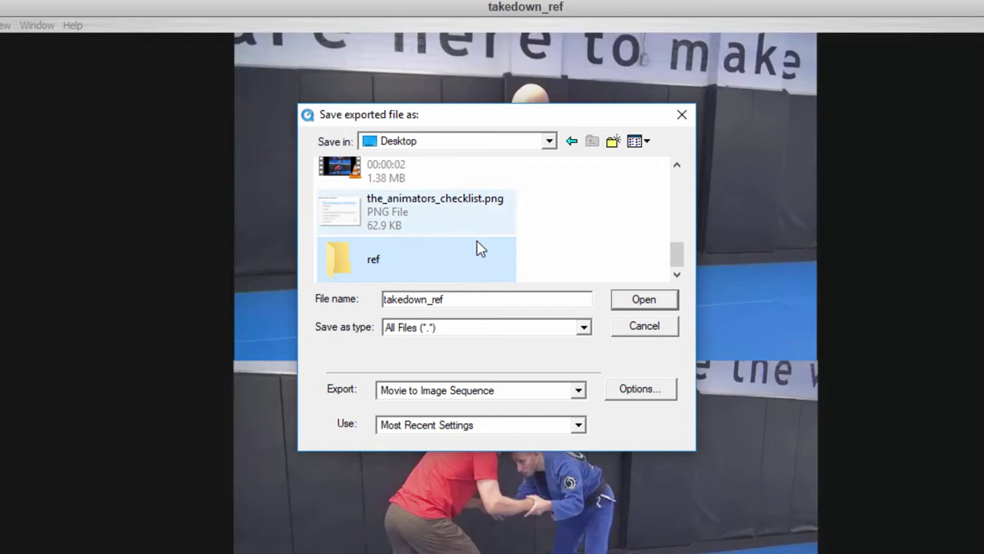
pyautogui.doubleClick(443, 268)
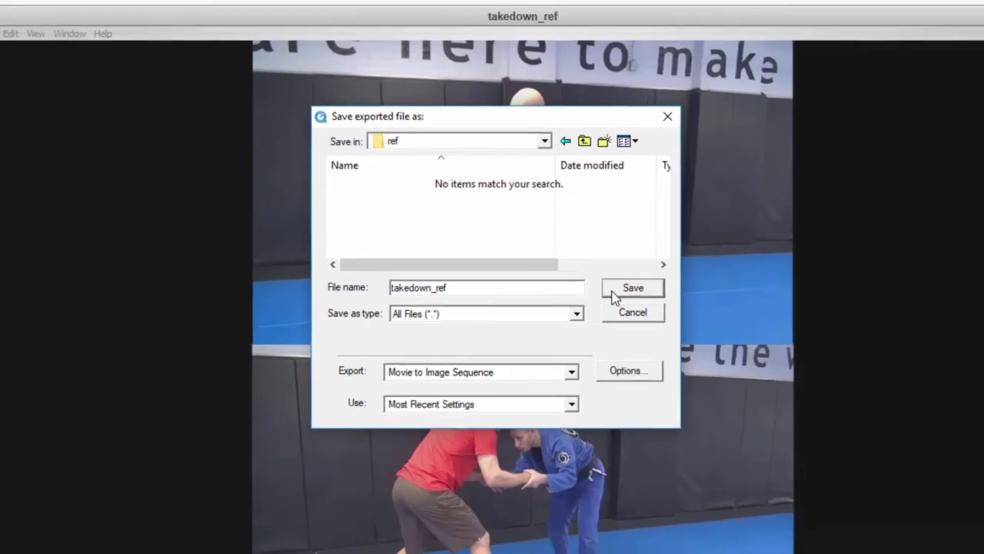
pyautogui.click(623, 301)
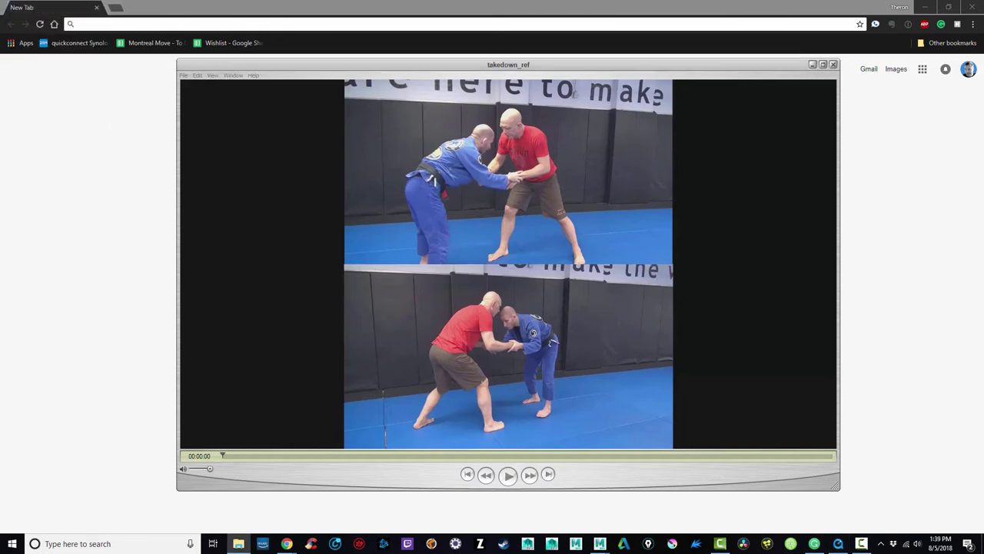
# - Open the Desktop ref folder and check the first and last exported jpg frames
pyautogui.moveTo(264, 121); pyautogui.dragTo(308, 107)
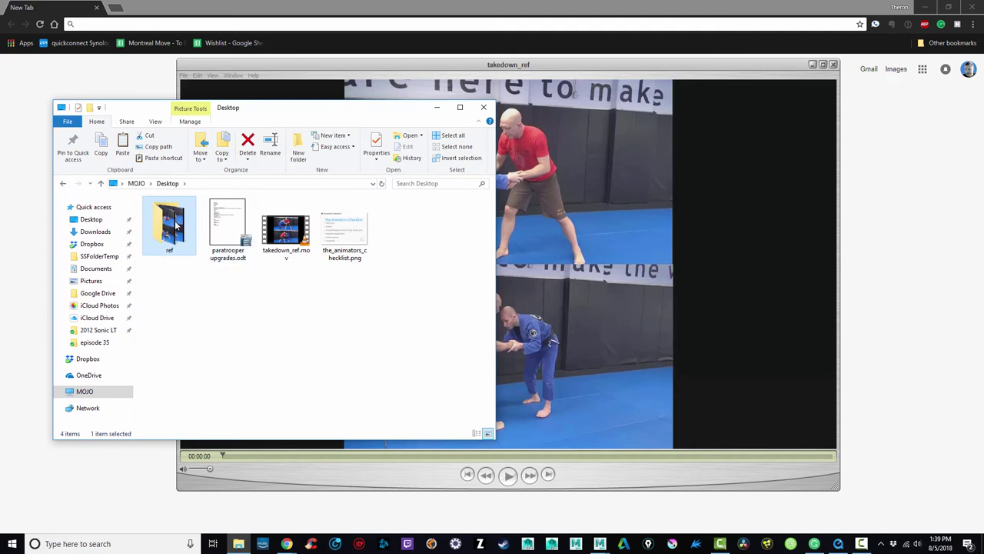
pyautogui.doubleClick(175, 225)
pyautogui.click(176, 226)
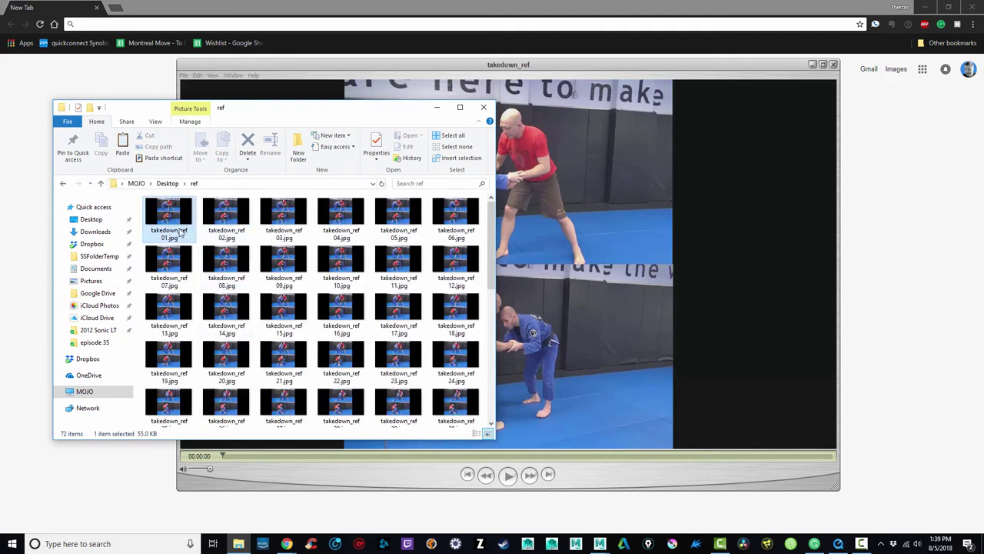
pyautogui.moveTo(491, 238); pyautogui.dragTo(511, 375)
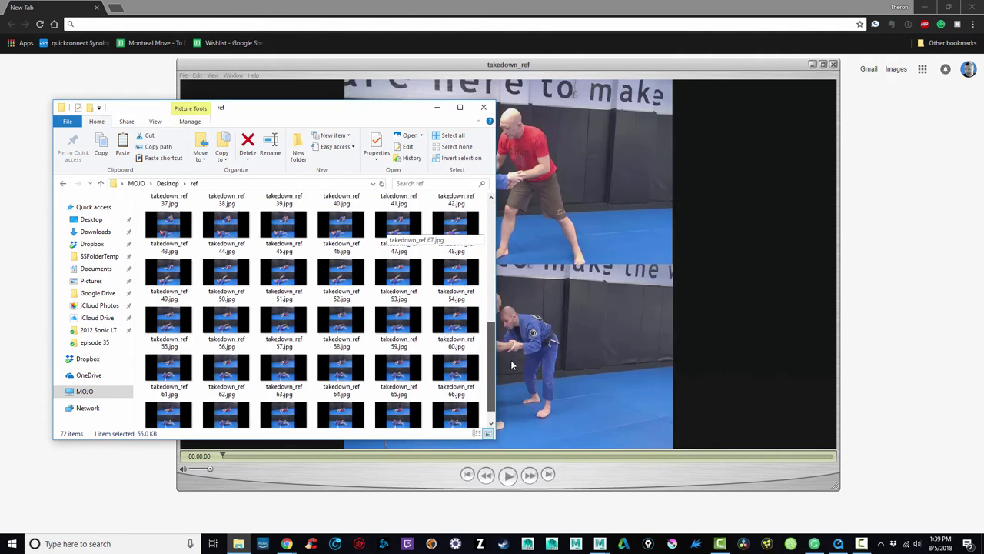
pyautogui.click(466, 406)
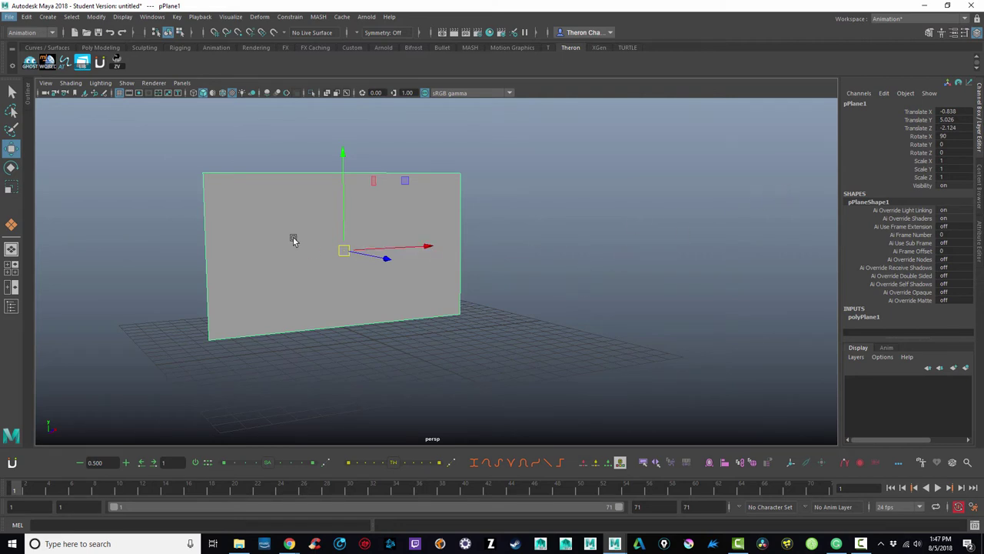
# - Bring up pPlane1's marking menu in the perspective view
pyautogui.moveTo(301, 213); pyautogui.dragTo(308, 478, button='right')
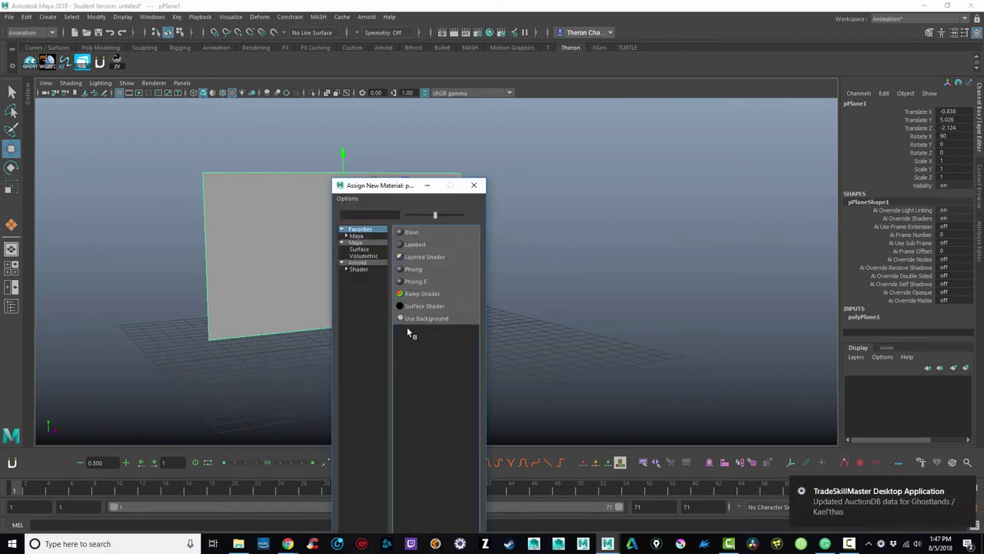
# - Assign a new Lambert, lambert2, to the plane and connect a File texture to its Color
pyautogui.click(418, 246)
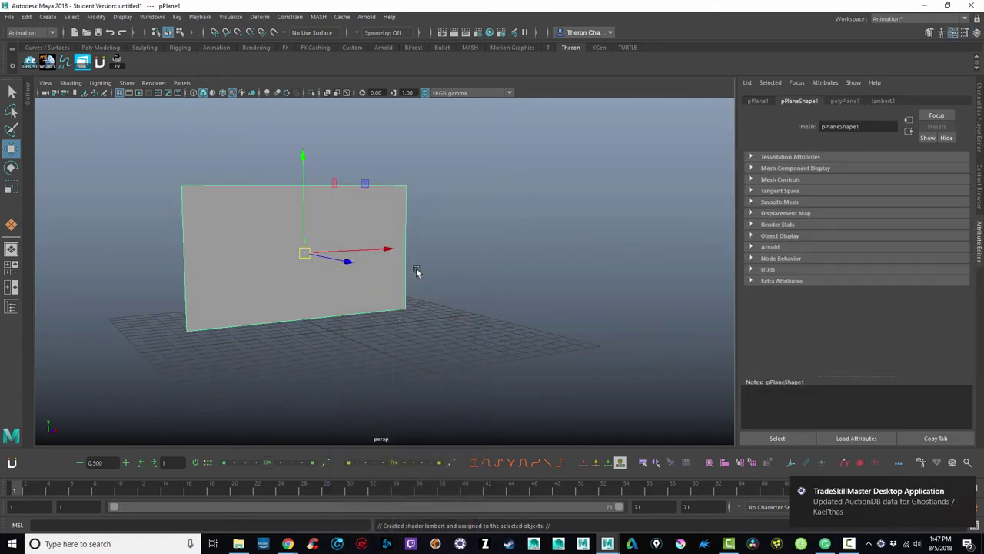
pyautogui.click(886, 102)
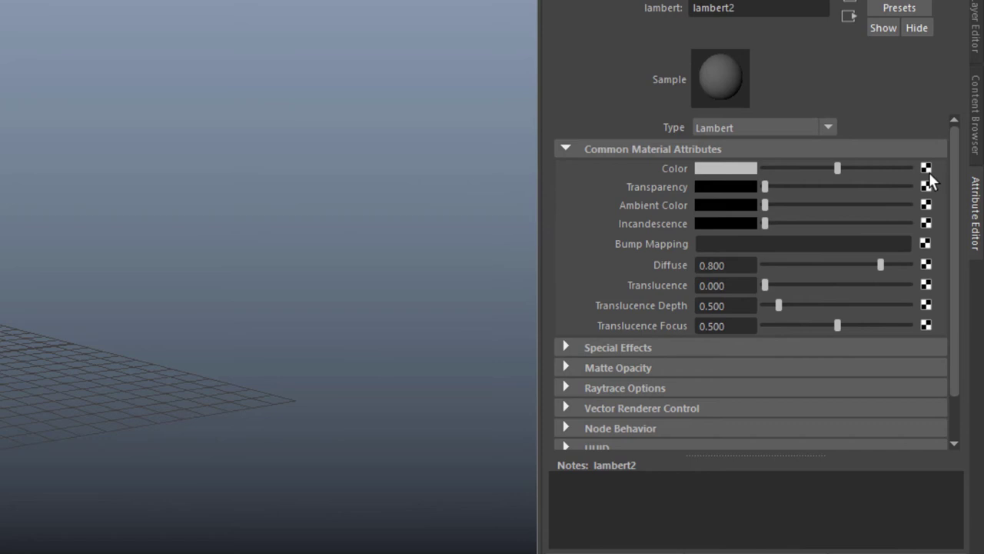
pyautogui.click(926, 169)
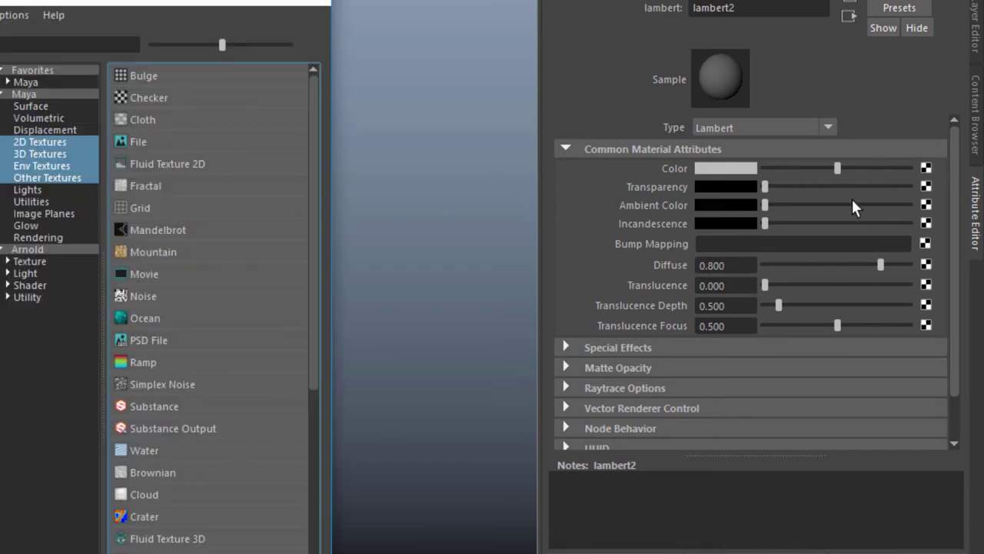
pyautogui.click(148, 141)
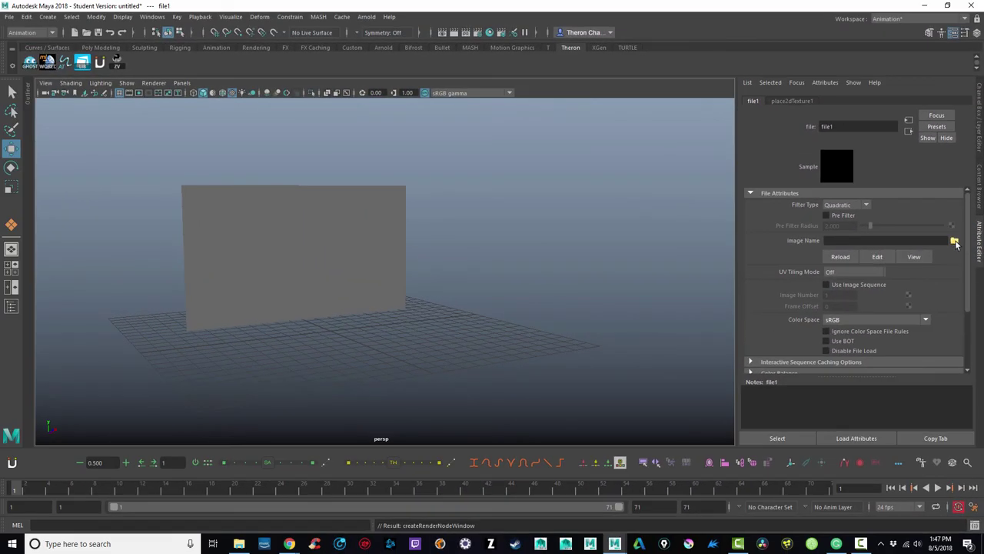
# - Load takedown_ref_01.jpg into file1 and enable Use Image Sequence
pyautogui.click(954, 242)
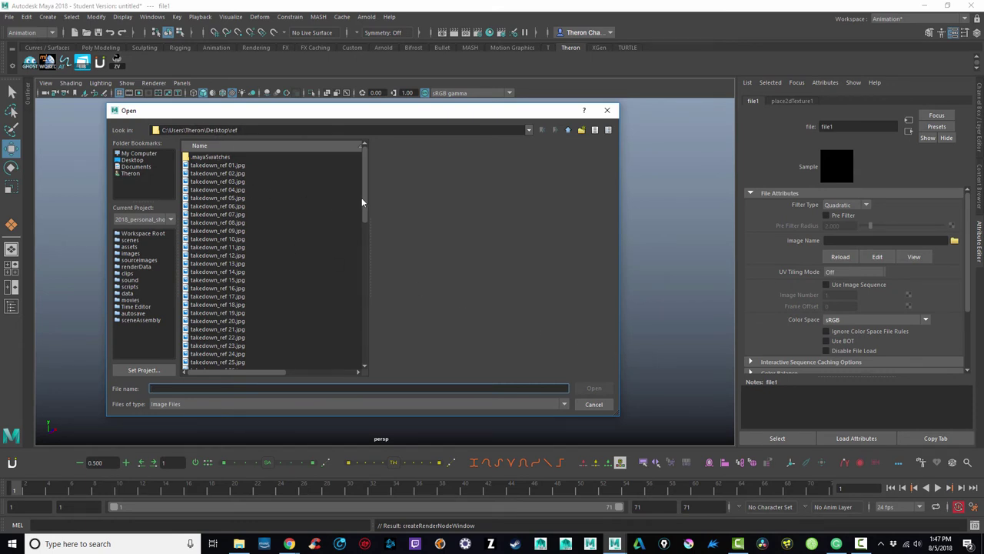
pyautogui.moveTo(364, 201); pyautogui.dragTo(367, 165)
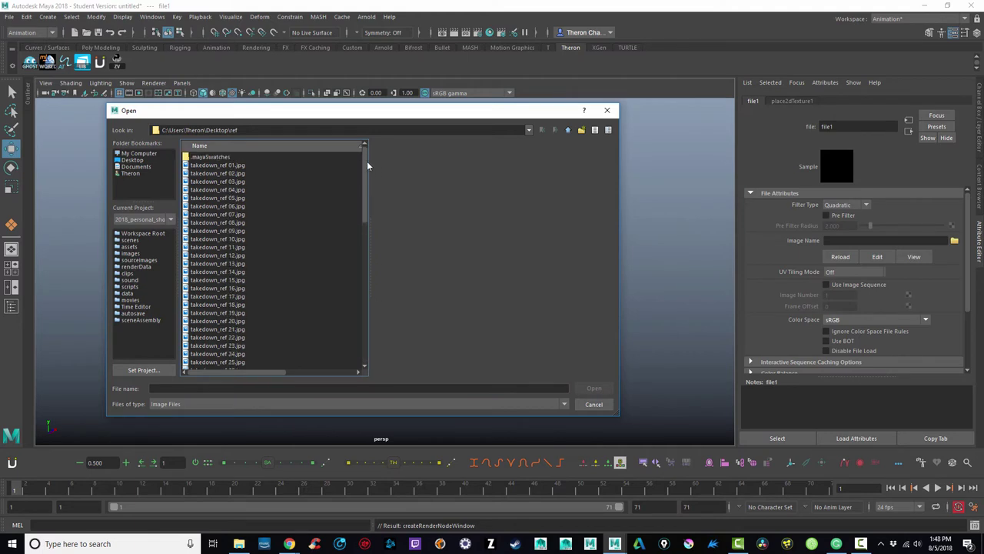
pyautogui.click(239, 167)
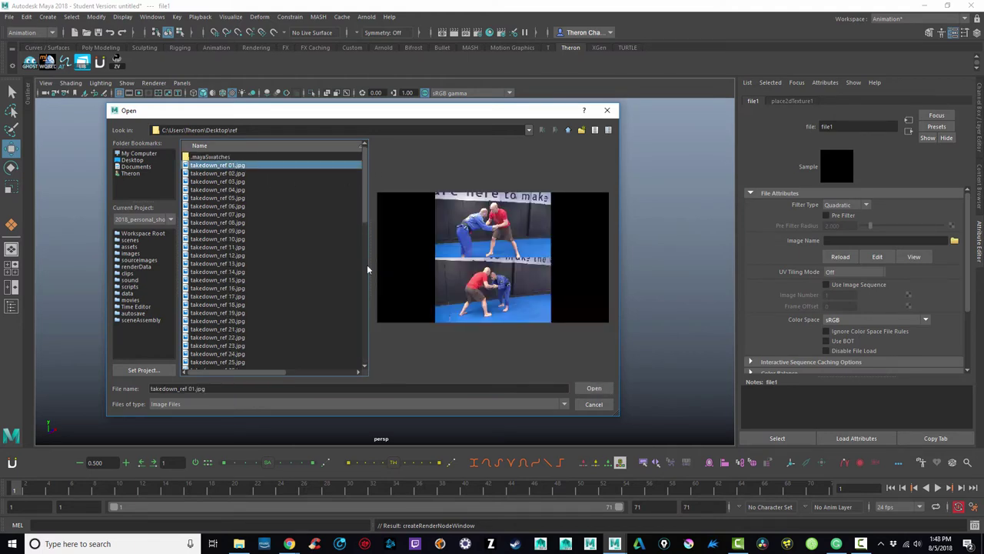
pyautogui.click(596, 388)
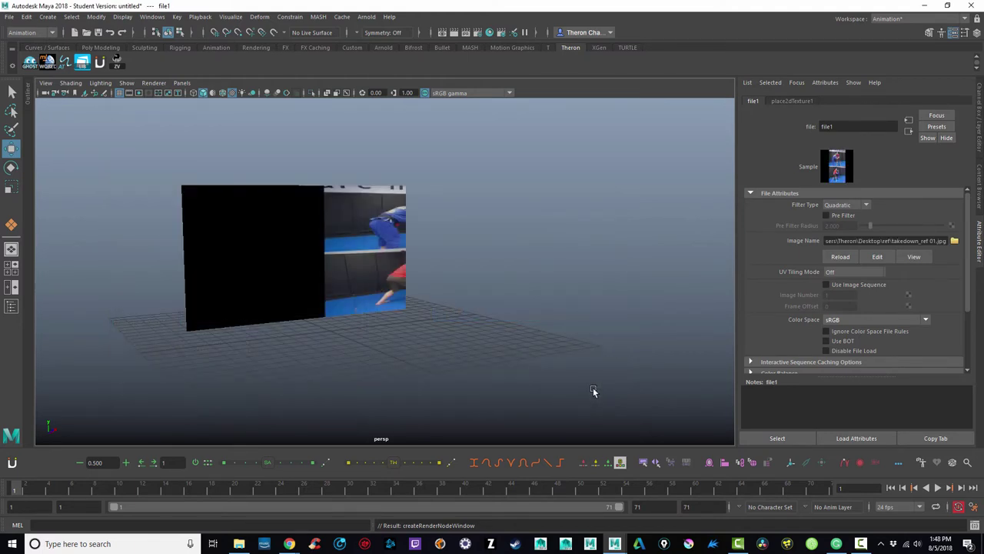
pyautogui.click(827, 286)
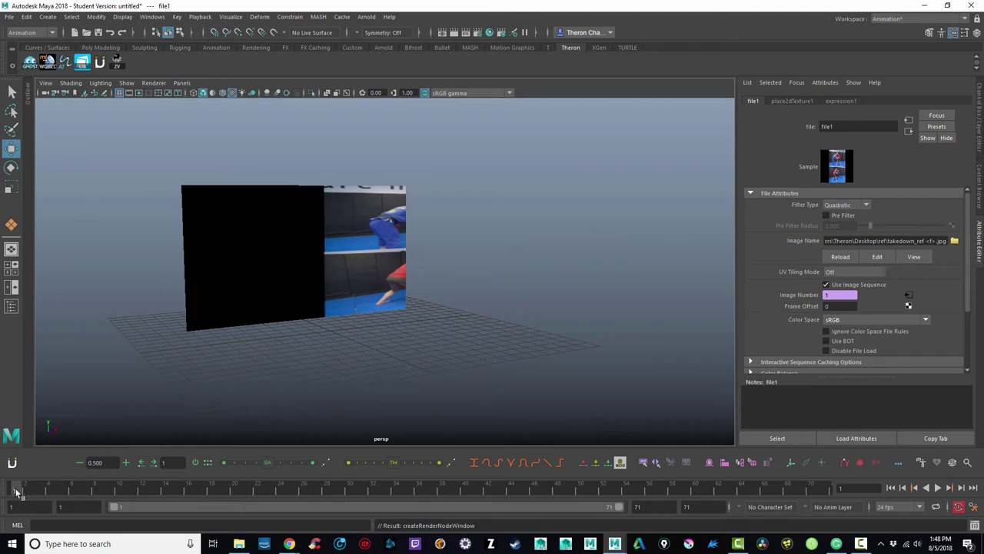
# - Test the sequence by playing the timeline, then show place2dTexture1's placement attributes
pyautogui.hotkey('alt', 'v')
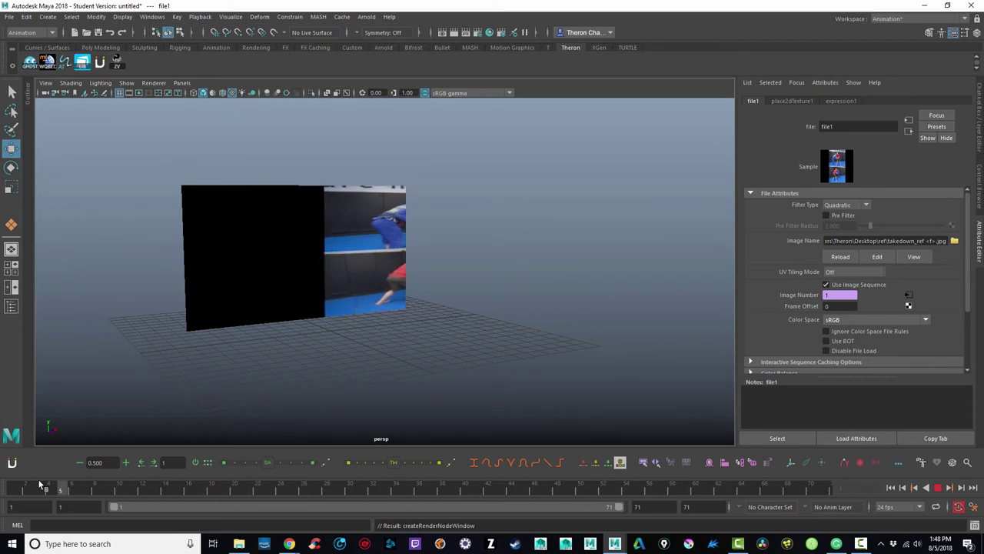
pyautogui.click(14, 489)
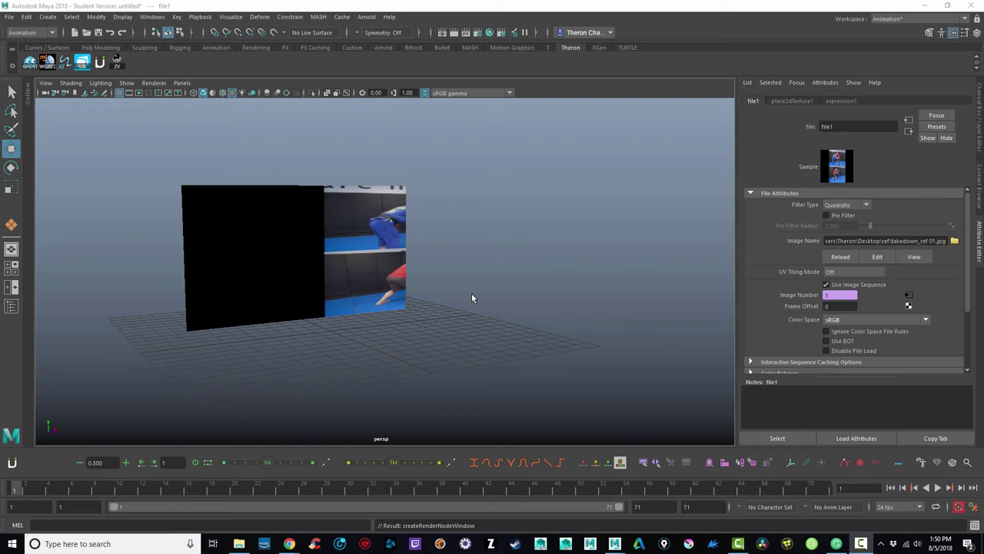
pyautogui.click(800, 102)
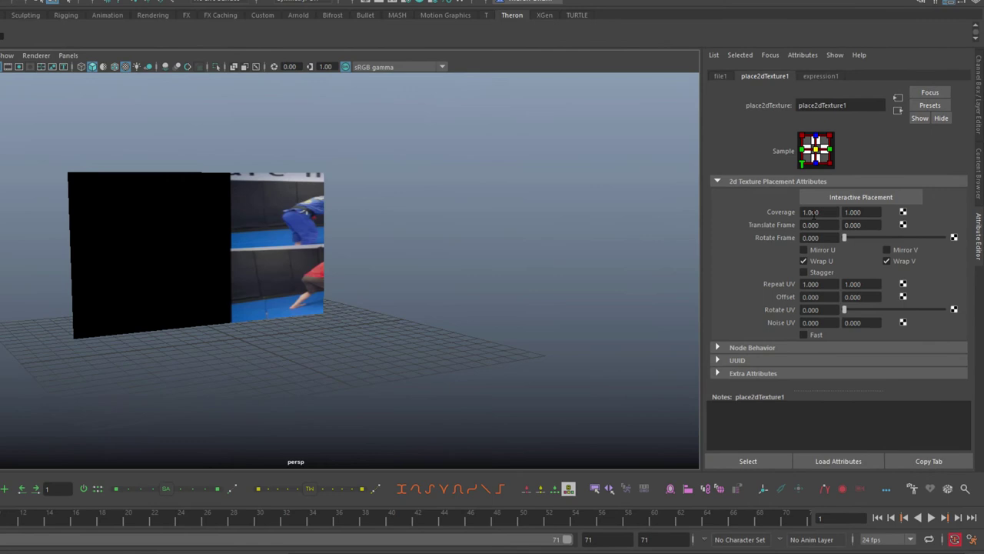
# - Set place2dTexture1 Coverage U to 0.420 and Coverage V to 1.010
pyautogui.moveTo(798, 208)
pyautogui.keyDown('ctrl'); pyautogui.mouseDown()
pyautogui.moveTo(753, 202)
pyautogui.moveTo(805, 221)
pyautogui.mouseUp(); pyautogui.keyUp('ctrl')
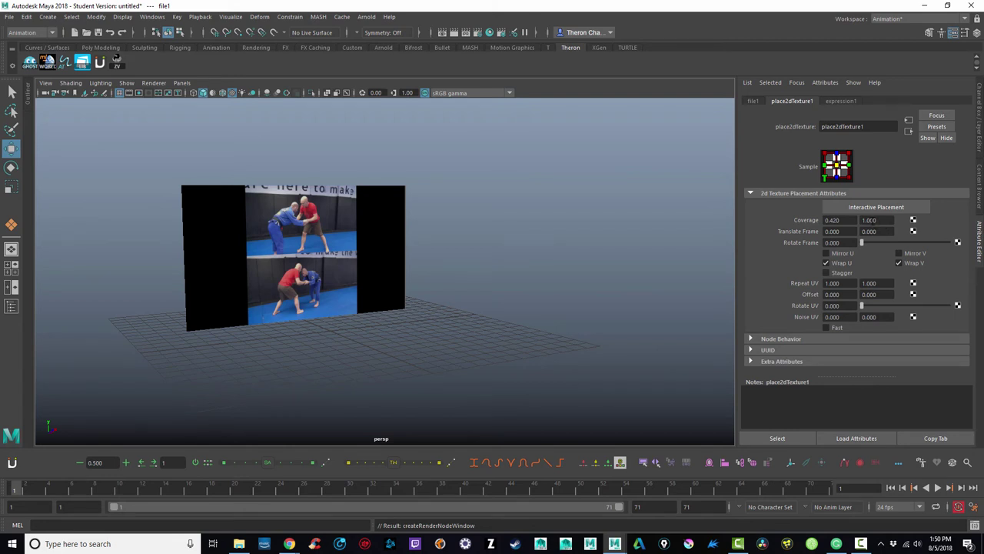
pyautogui.keyDown('ctrl'); pyautogui.moveTo(871, 220); pyautogui.dragTo(872, 220); pyautogui.keyUp('ctrl')
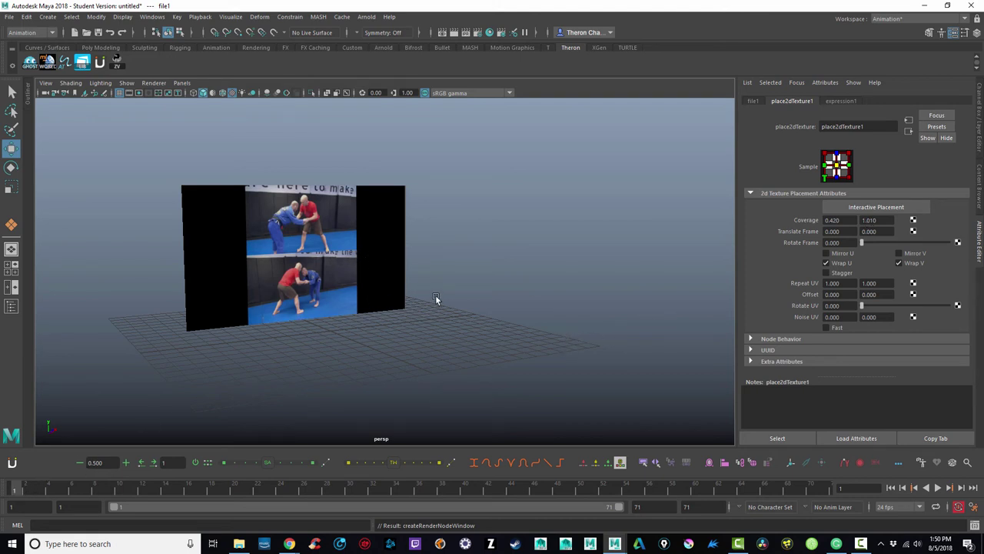
pyautogui.scroll(3, 431, 296)
# - Play the takedown sequence on the plane and stop it at frame 71
pyautogui.keyDown('alt'); pyautogui.moveTo(429, 286); pyautogui.dragTo(560, 336); pyautogui.keyUp('alt')
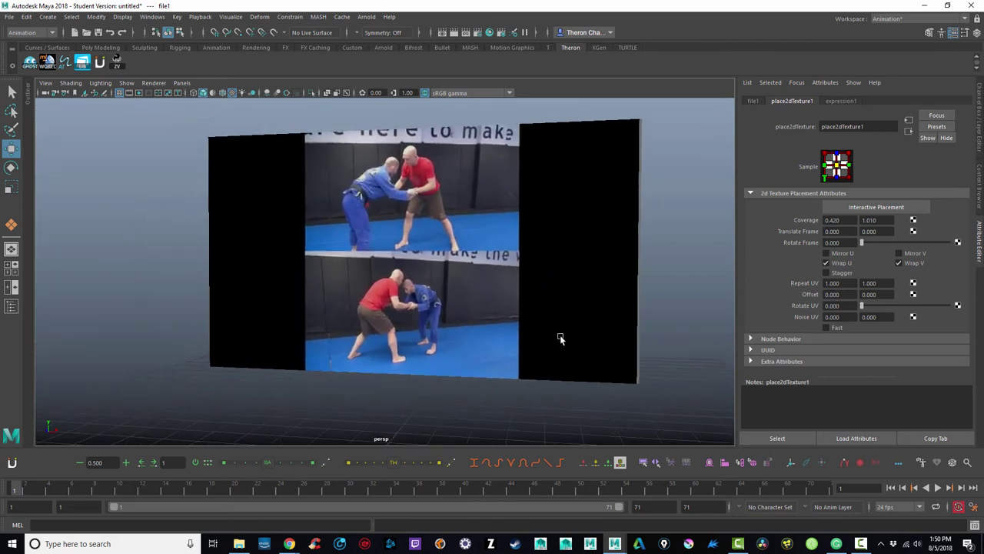
pyautogui.hotkey('alt', 'v')
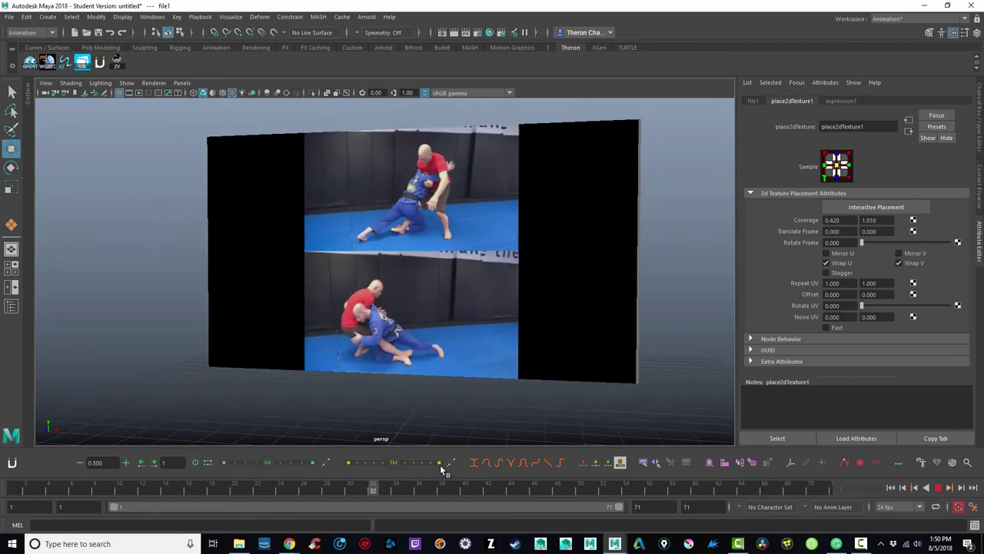
pyautogui.hotkey('alt', 'v')
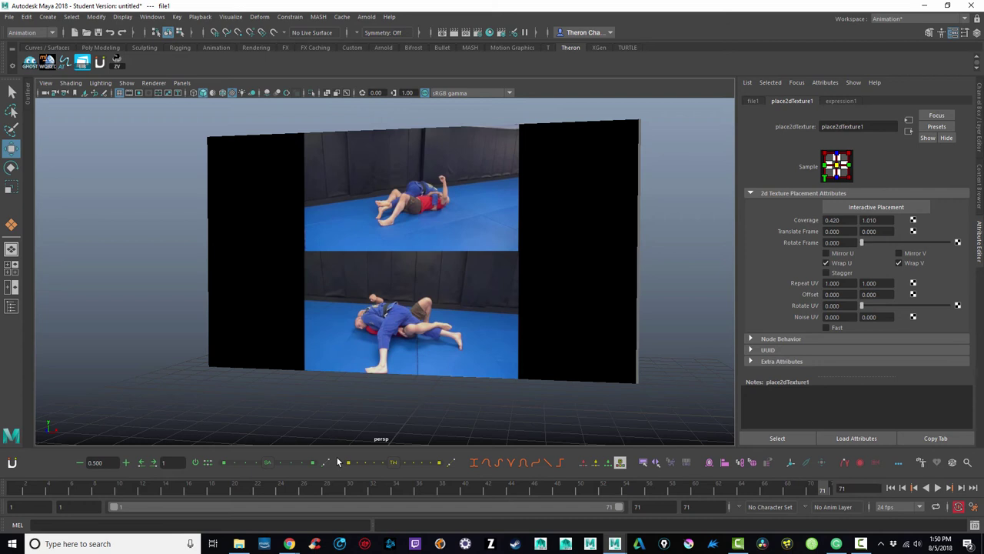
pyautogui.press('alt')
# - Zoom and orbit the perspective view to inspect the textured plane
pyautogui.scroll(-8, 443, 380)
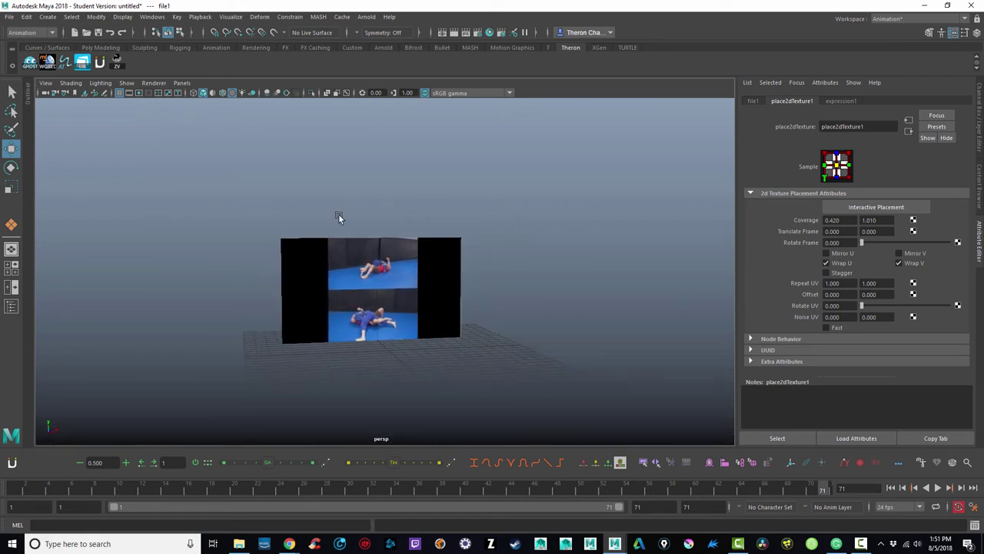
pyautogui.scroll(5, 553, 323)
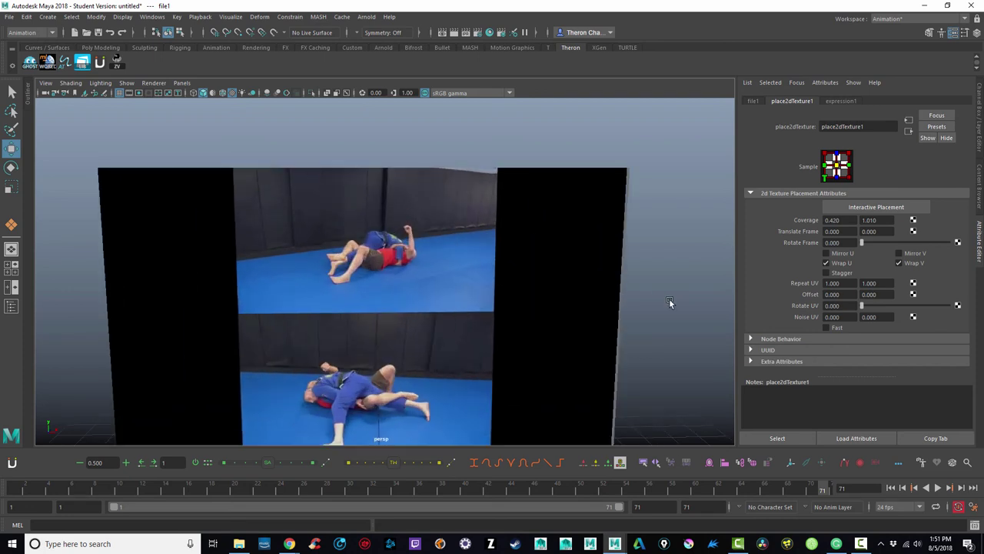
pyautogui.scroll(-3, 577, 304)
pyautogui.scroll(2, 446, 320)
pyautogui.keyDown('alt'); pyautogui.moveTo(414, 331); pyautogui.dragTo(458, 329); pyautogui.keyUp('alt')
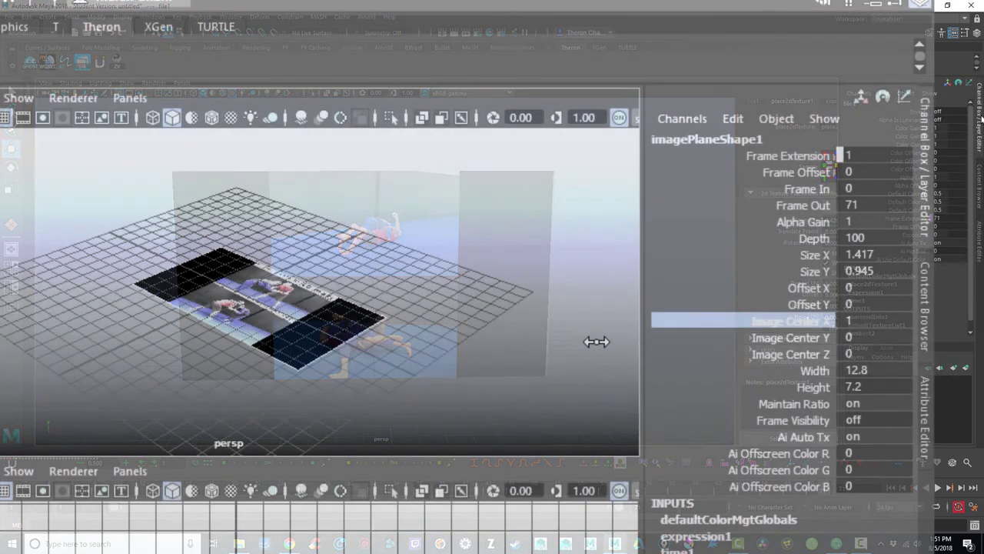
# - Try Image Center X at 1.4, then set it back to 0
pyautogui.moveTo(815, 203); pyautogui.dragTo(797, 201, button='middle')
pyautogui.moveTo(558, 335); pyautogui.dragTo(585, 337, button='middle')
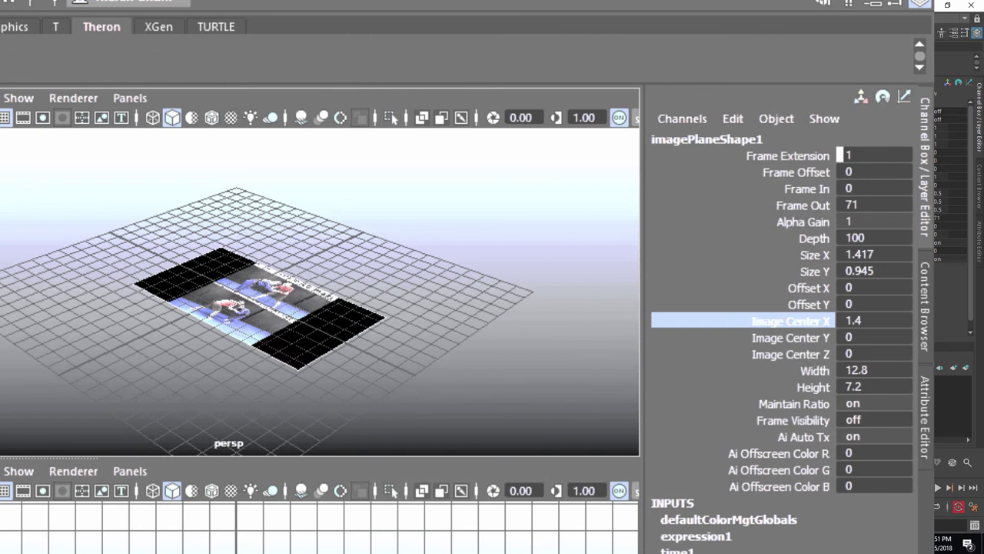
pyautogui.moveTo(368, 380); pyautogui.dragTo(340, 377, button='middle')
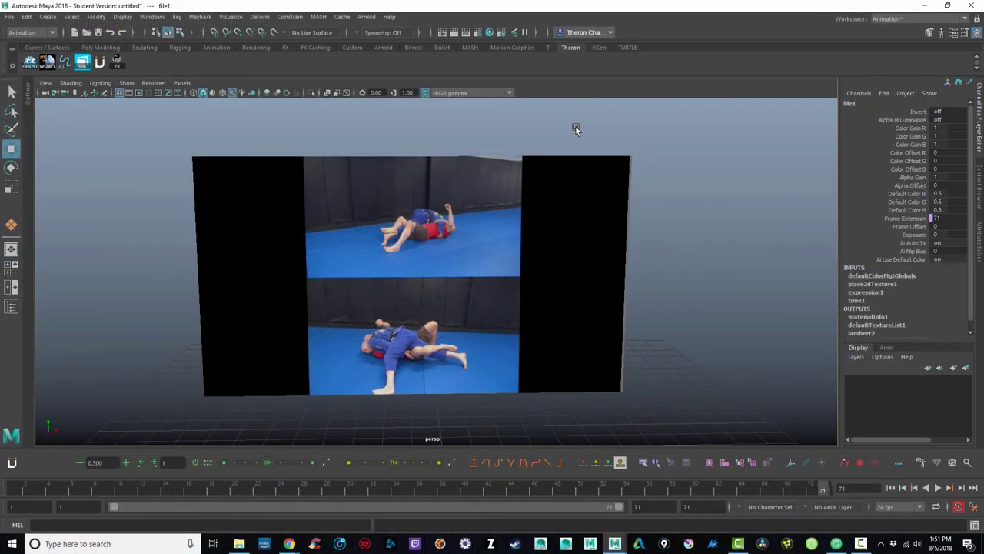
# - Select pPlane1 and move it back to Translate -2.042, 4.731, -10.603
pyautogui.moveTo(573, 128); pyautogui.dragTo(637, 242)
pyautogui.keyDown('alt'); pyautogui.moveTo(545, 326); pyautogui.dragTo(655, 316); pyautogui.keyUp('alt')
pyautogui.keyDown('alt'); pyautogui.moveTo(655, 316); pyautogui.dragTo(397, 312, button='right'); pyautogui.keyUp('alt')
pyautogui.moveTo(396, 284); pyautogui.dragTo(549, 276)
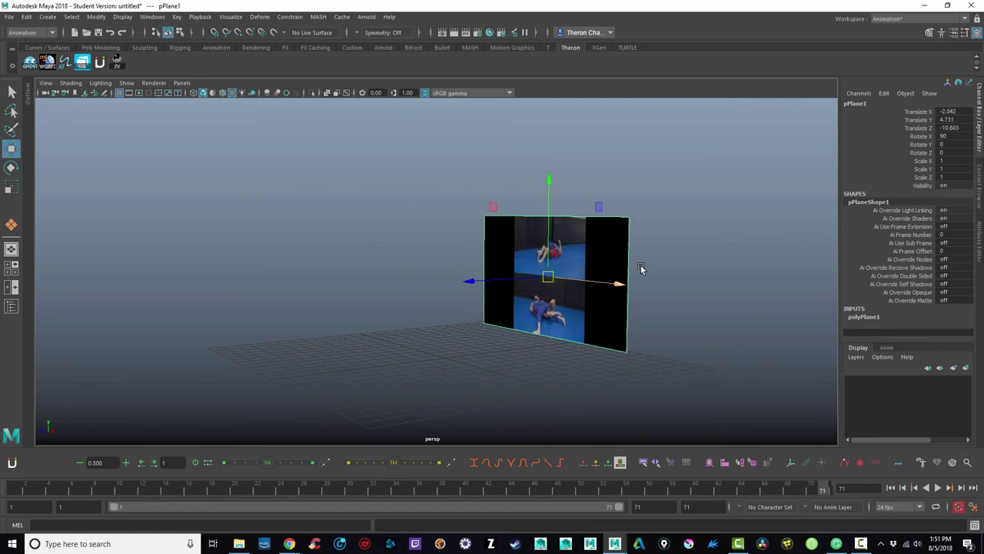
# - Dolly the camera closer to the video plane
pyautogui.keyDown('alt'); pyautogui.moveTo(487, 315); pyautogui.dragTo(641, 292, button='right'); pyautogui.keyUp('alt')
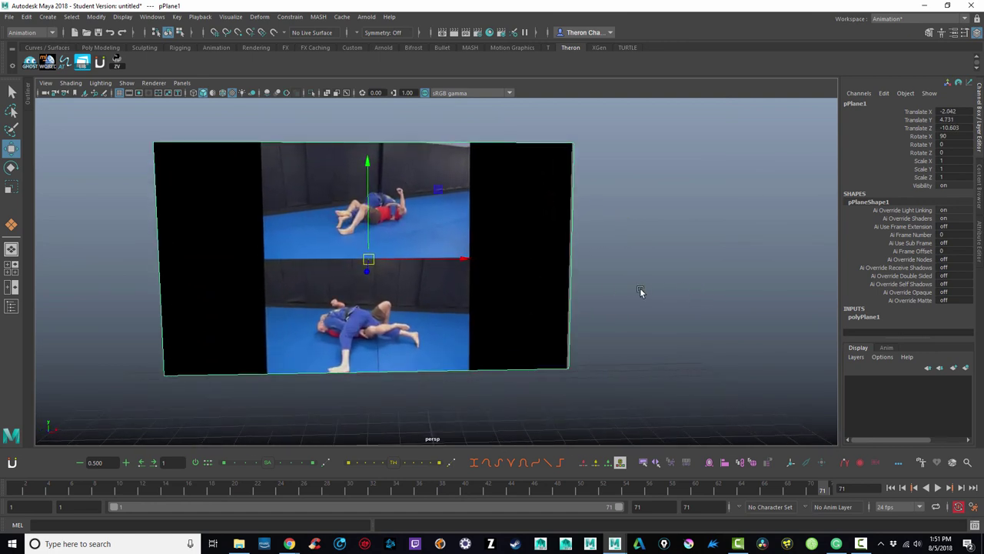
pyautogui.press('alt')
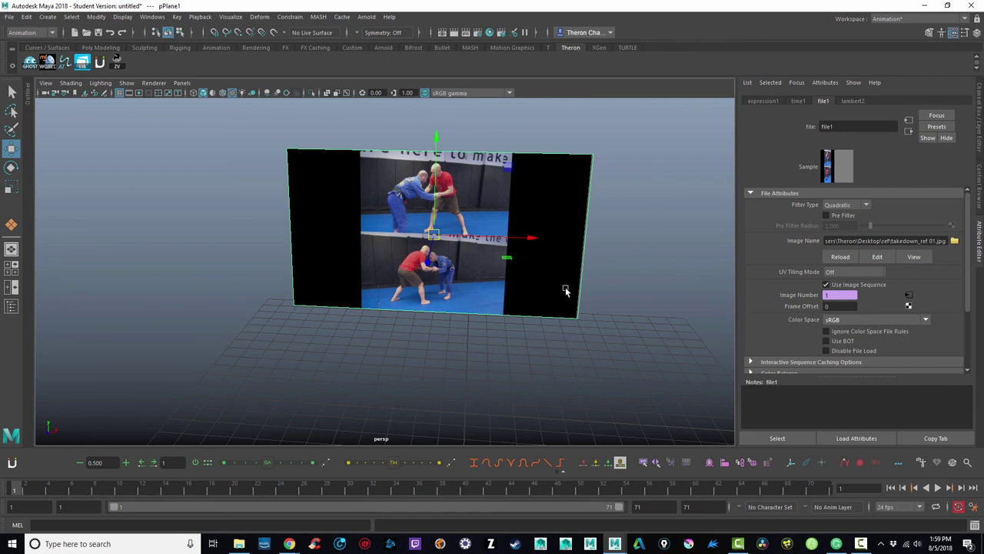
# - Play and stop the sequence, then scrub to frame 44 and select file1's Image Number field
pyautogui.keyDown('alt'); pyautogui.moveTo(564, 293); pyautogui.dragTo(393, 325); pyautogui.keyUp('alt')
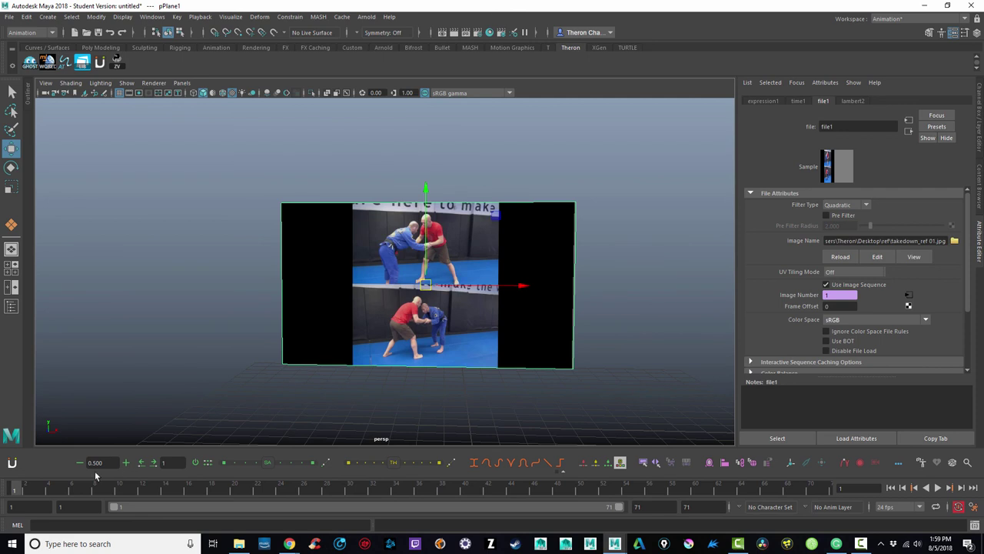
pyautogui.hotkey('alt', 'v')
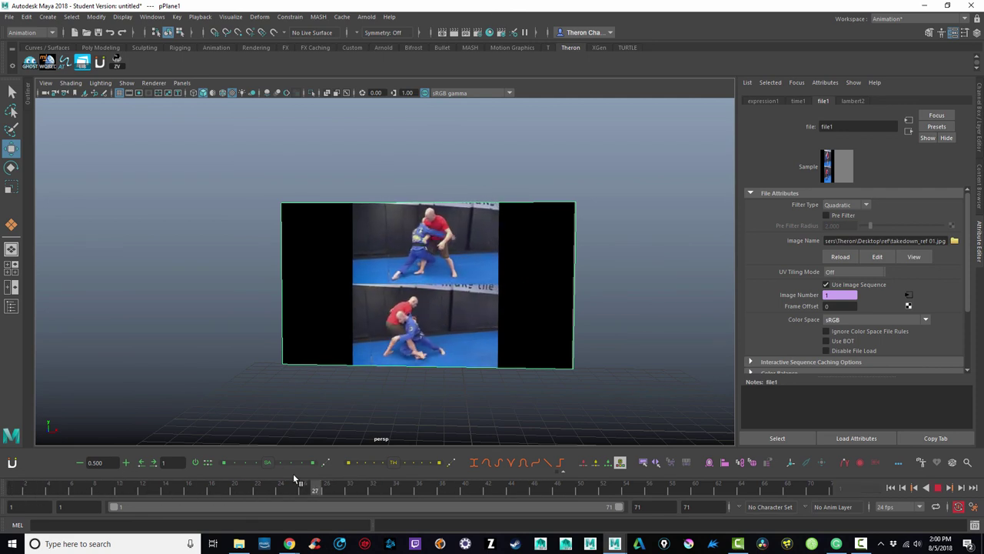
pyautogui.click(251, 488)
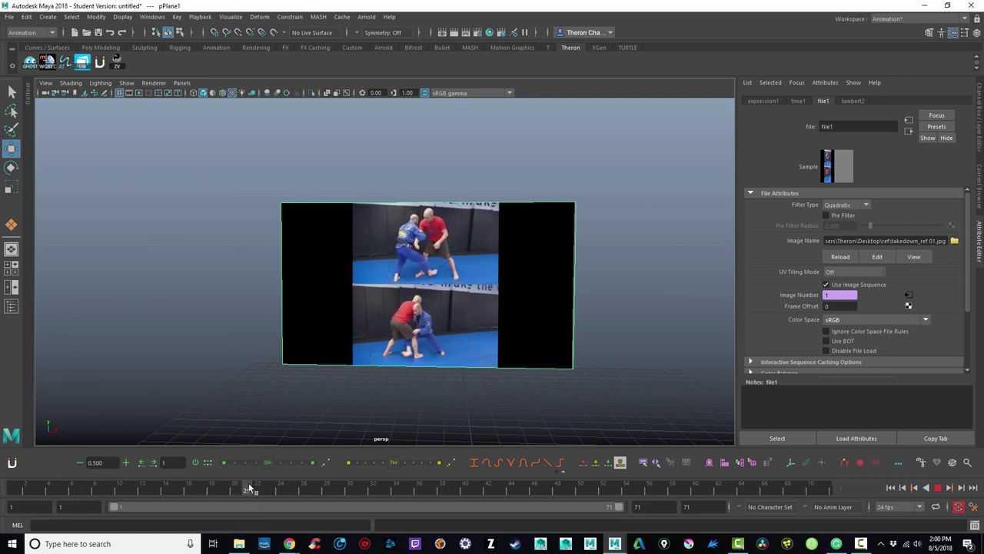
pyautogui.moveTo(251, 488); pyautogui.dragTo(512, 492)
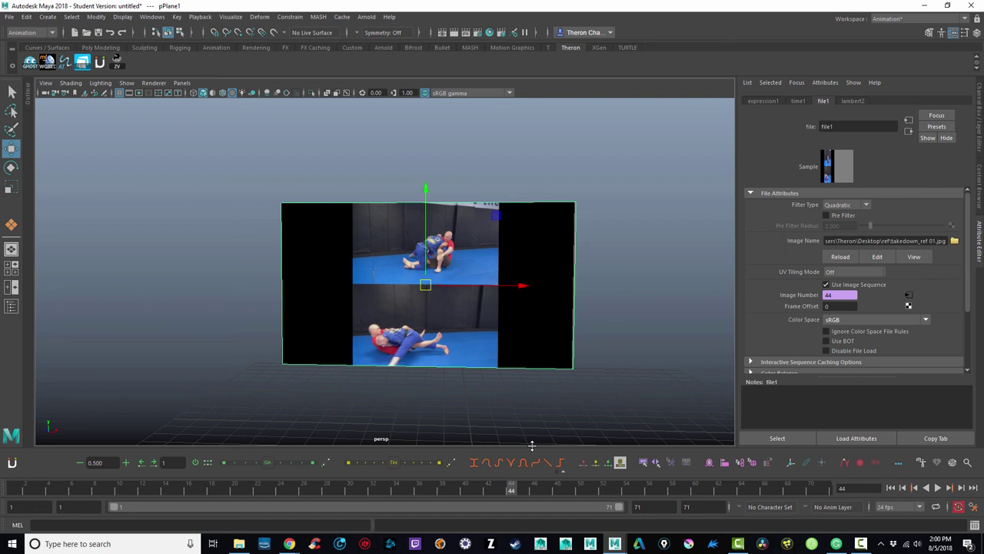
pyautogui.click(826, 295)
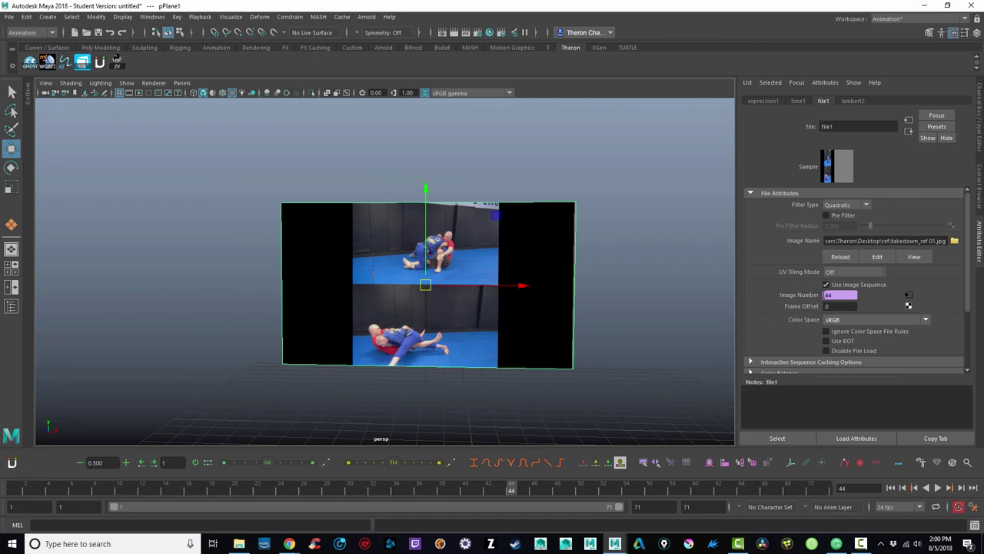